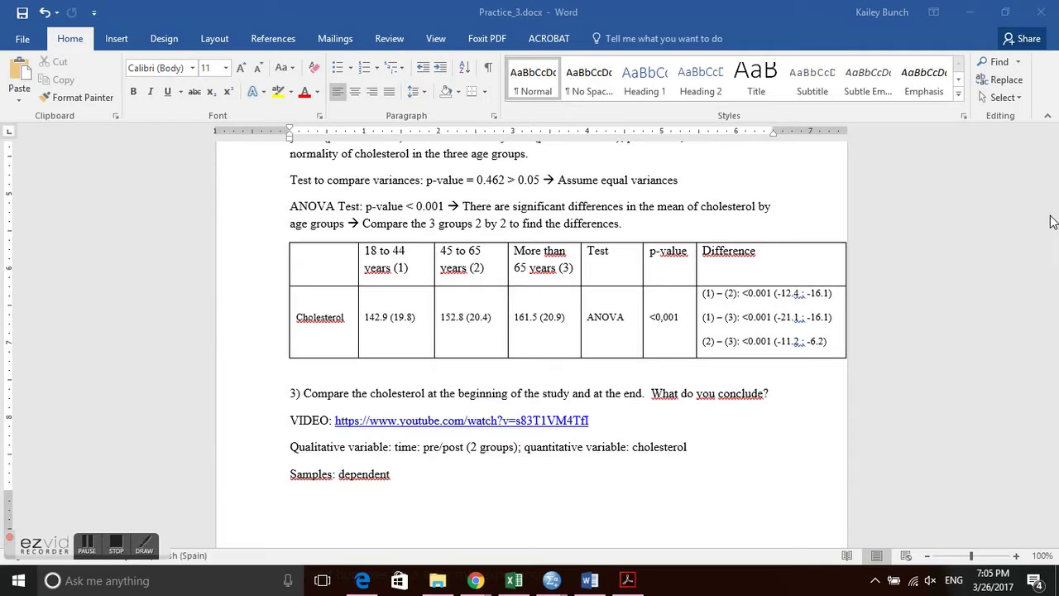
Bring the Practice3.sav Data Editor to the front
{"action": "left_click_drag", "start_coordinate": [1052, 303], "coordinate": [1051, 276]}
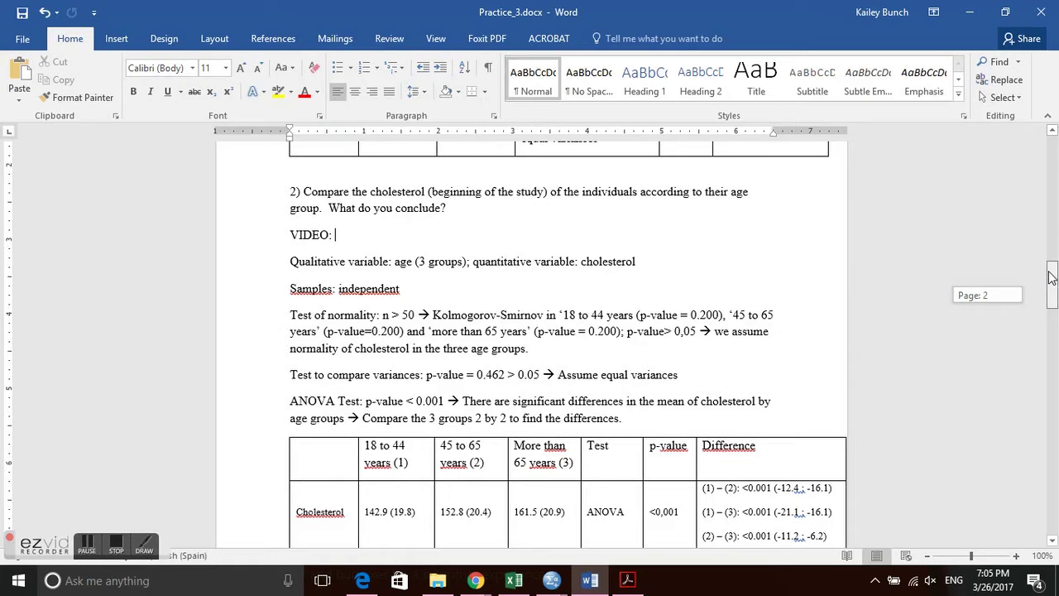
{"action": "left_click_drag", "start_coordinate": [1051, 278], "coordinate": [1051, 277]}
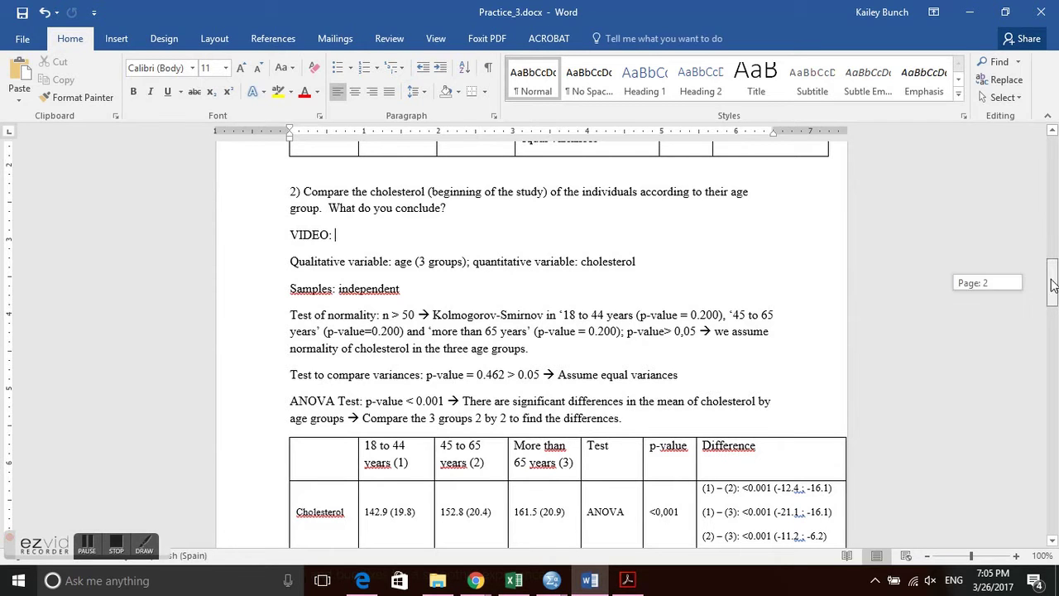
{"action": "scroll", "coordinate": [1053, 287], "scroll_direction": "up", "scroll_amount": 2}
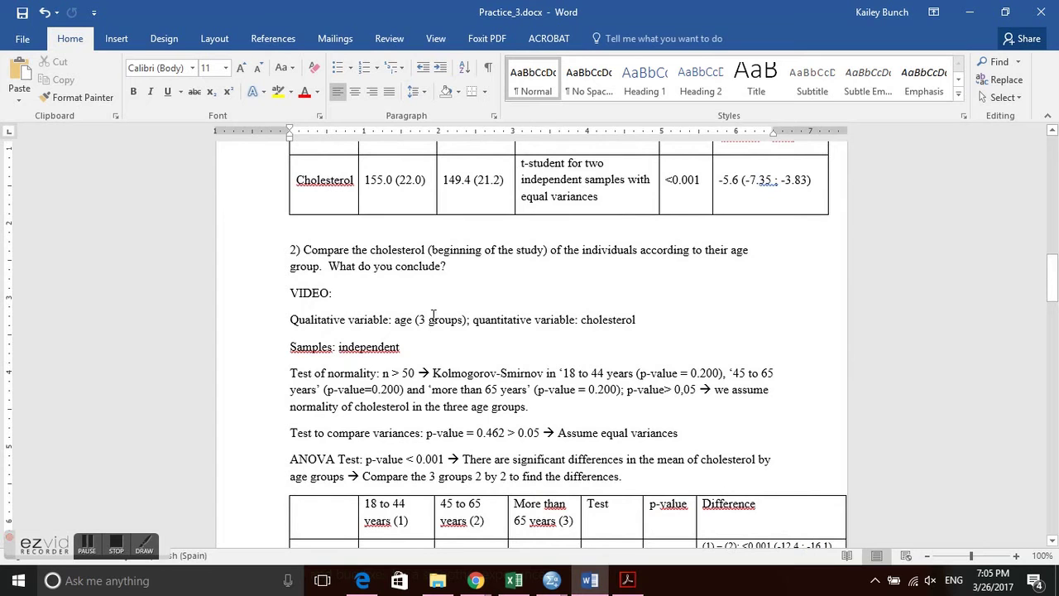
{"action": "left_click_drag", "start_coordinate": [1053, 285], "coordinate": [1041, 200]}
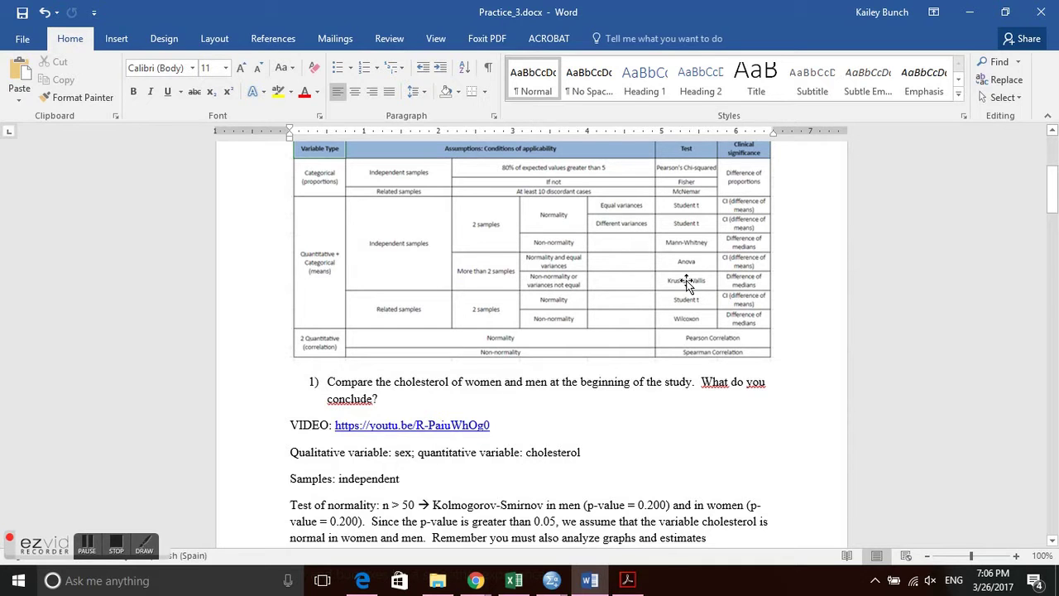
{"action": "left_click_drag", "start_coordinate": [1052, 190], "coordinate": [1055, 289]}
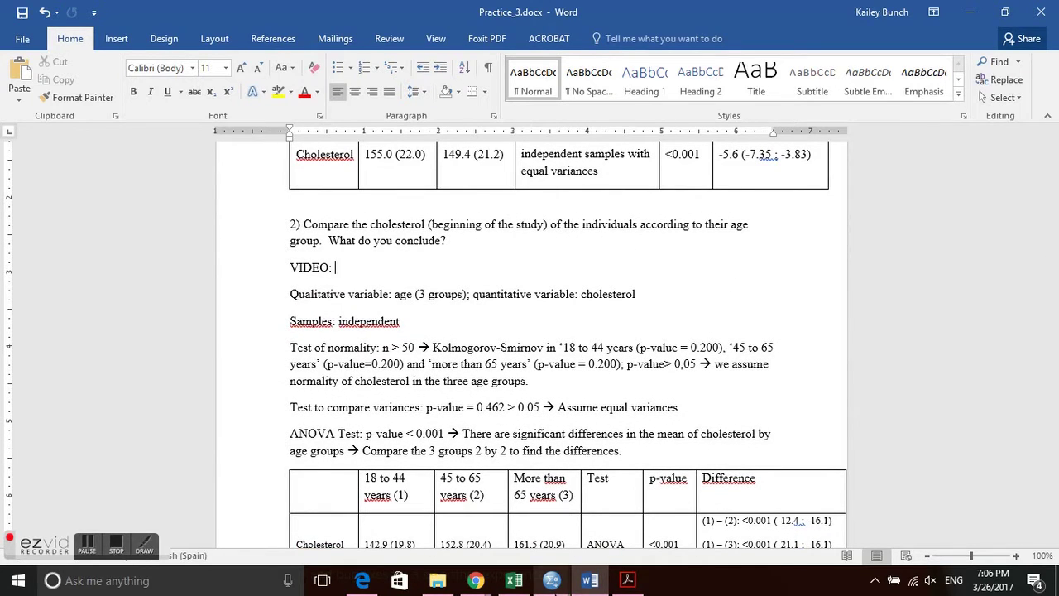
{"action": "mouse_move", "coordinate": [557, 587]}
{"action": "left_click", "coordinate": [589, 531]}
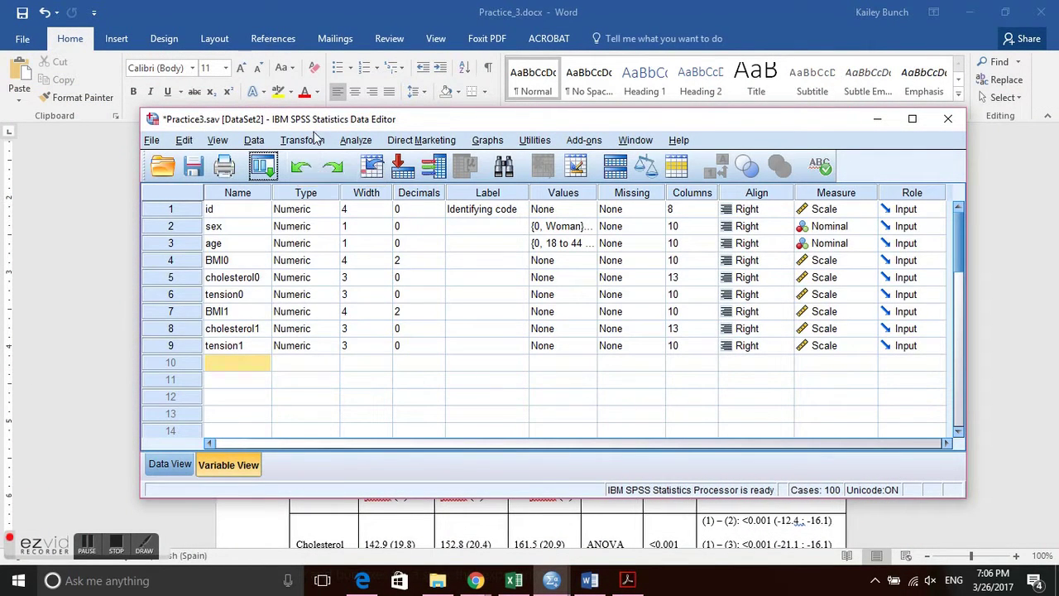
Start a reset Explore with cholesterol0 as dependent and age as factor
{"action": "left_click", "coordinate": [356, 140]}
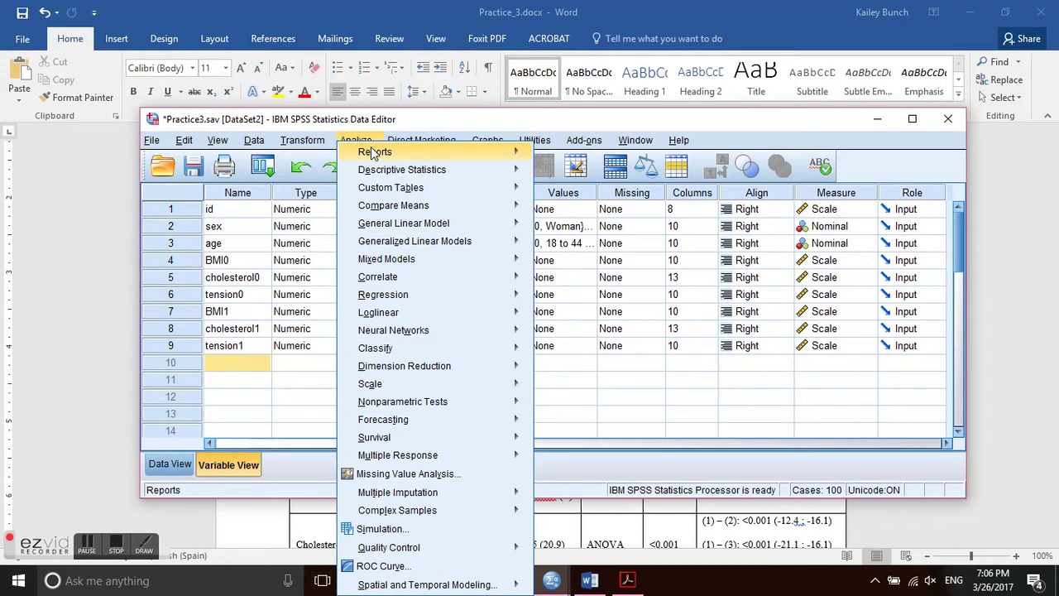
{"action": "mouse_move", "coordinate": [421, 171]}
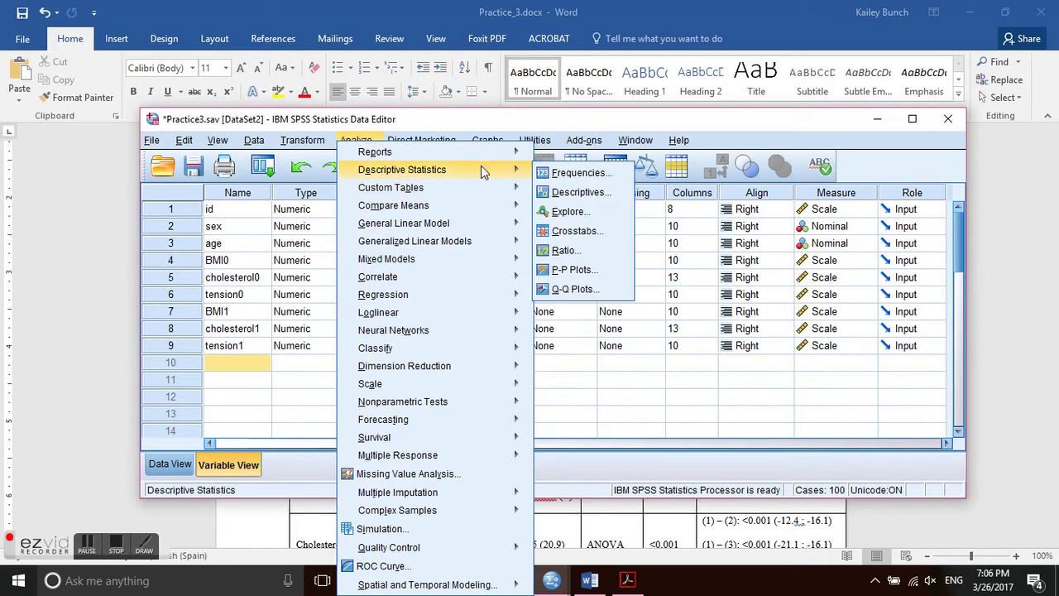
{"action": "left_click", "coordinate": [566, 211]}
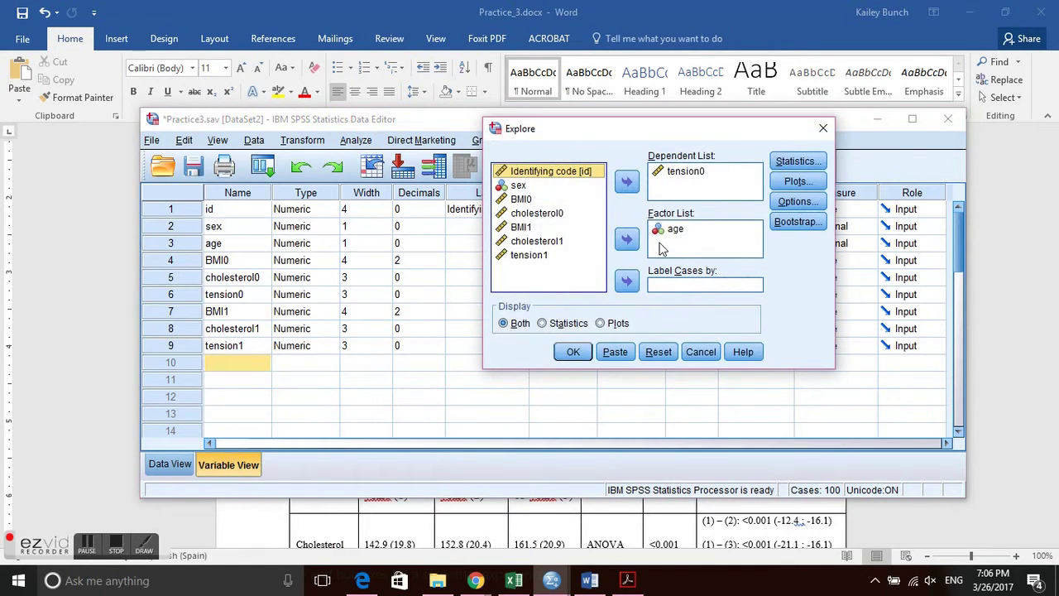
{"action": "left_click", "coordinate": [655, 354]}
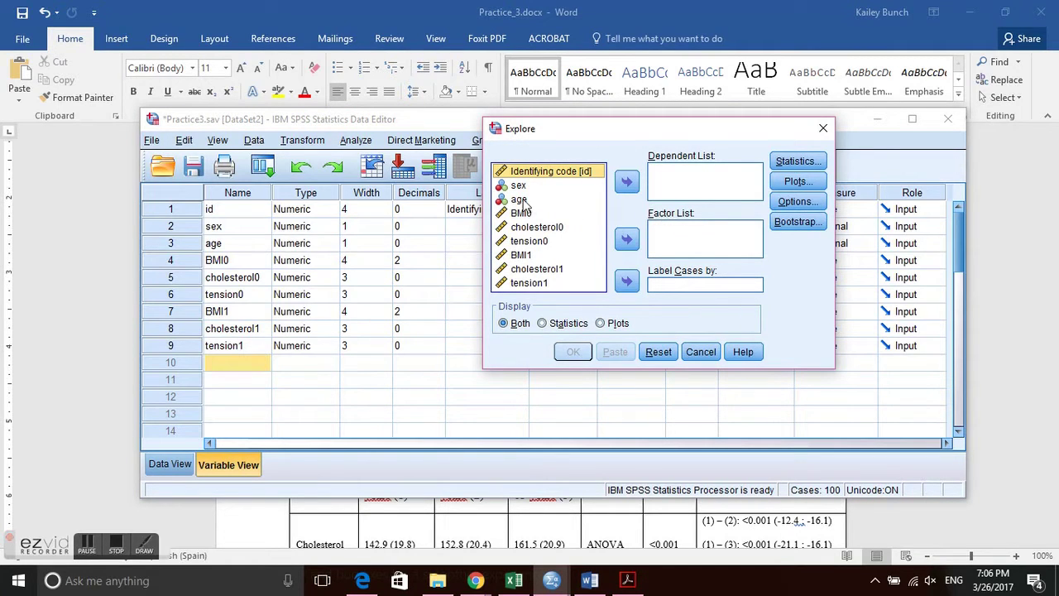
{"action": "left_click", "coordinate": [525, 201]}
{"action": "left_click", "coordinate": [627, 240]}
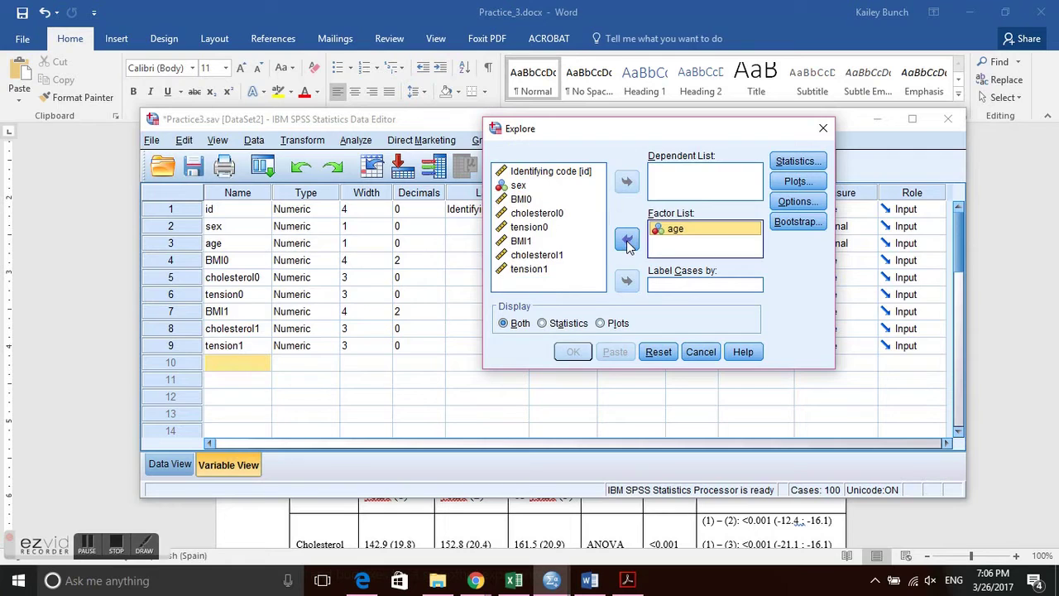
{"action": "left_click", "coordinate": [526, 213]}
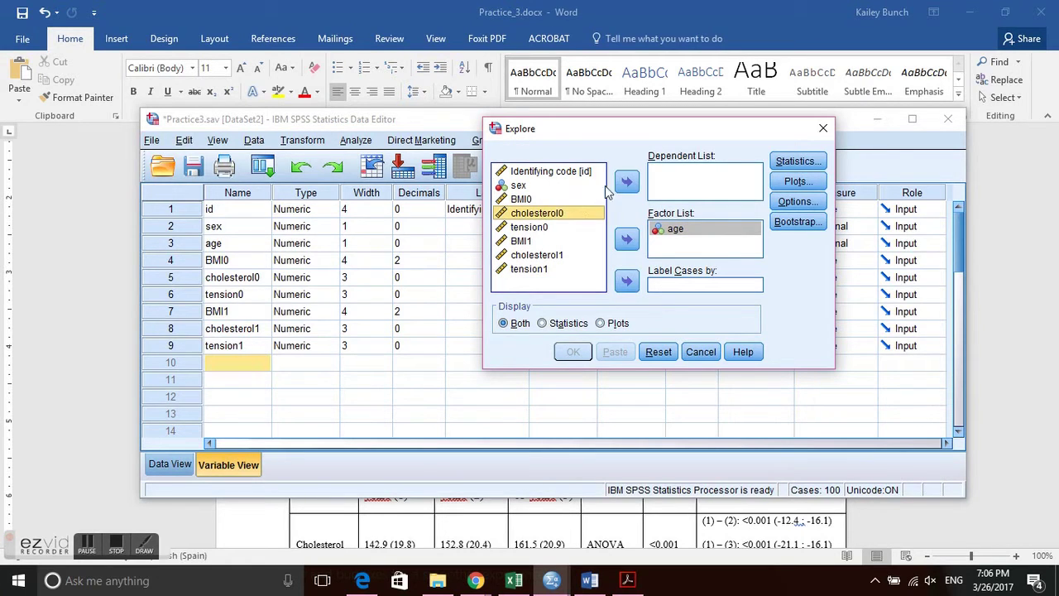
{"action": "left_click", "coordinate": [627, 182]}
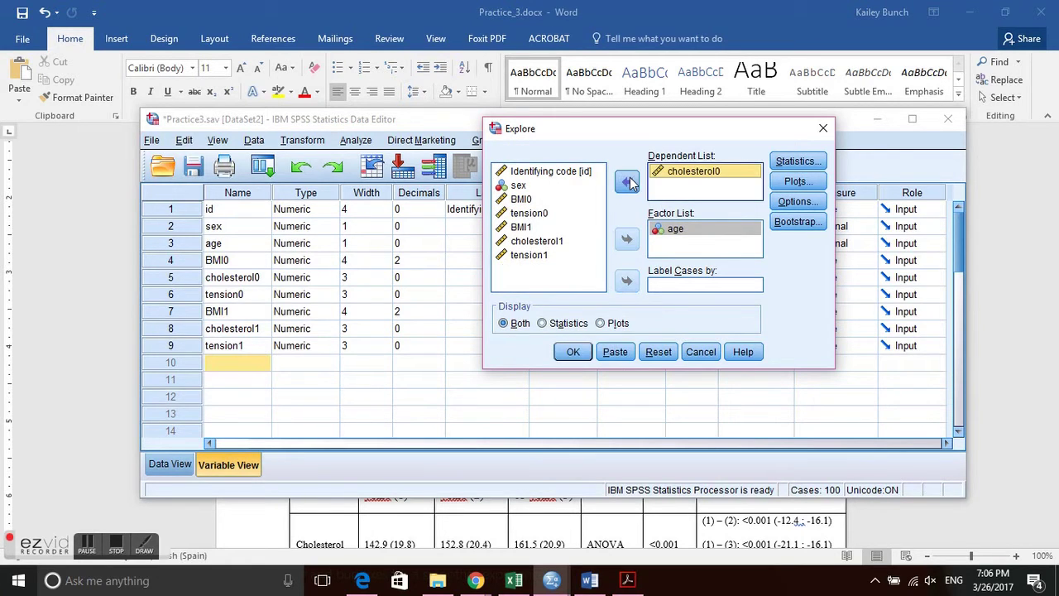
Turn on normality plots with tests and run the Explore analysis
{"action": "left_click", "coordinate": [796, 182]}
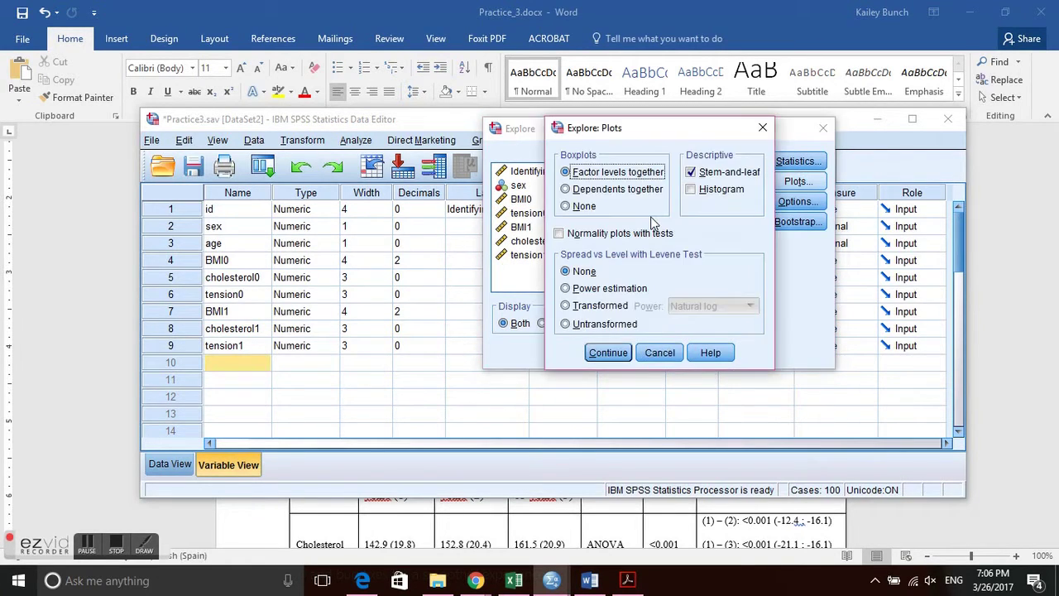
{"action": "left_click", "coordinate": [560, 234]}
{"action": "left_click", "coordinate": [607, 354]}
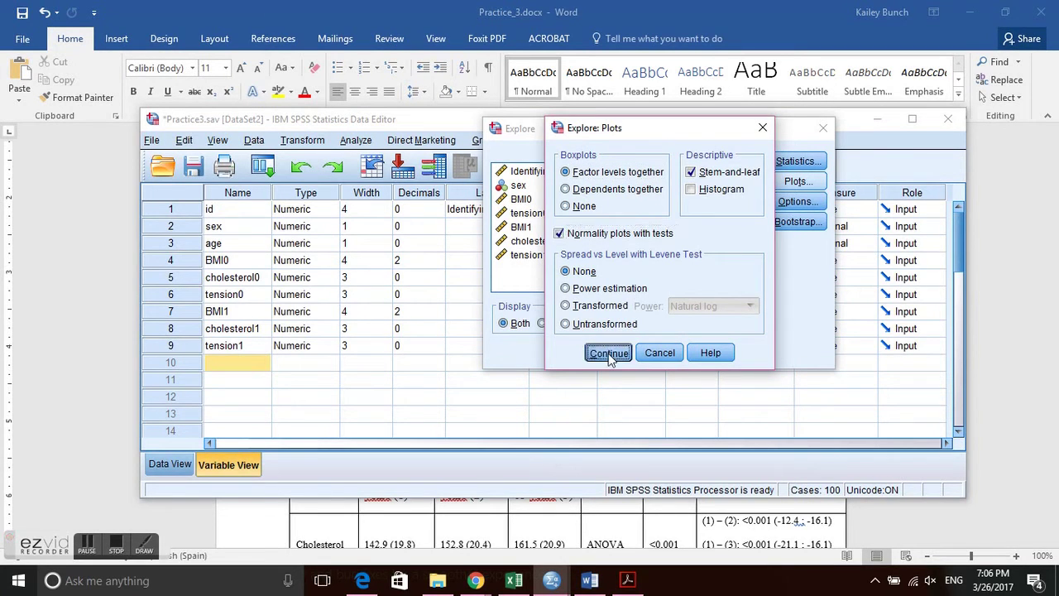
{"action": "left_click", "coordinate": [571, 352]}
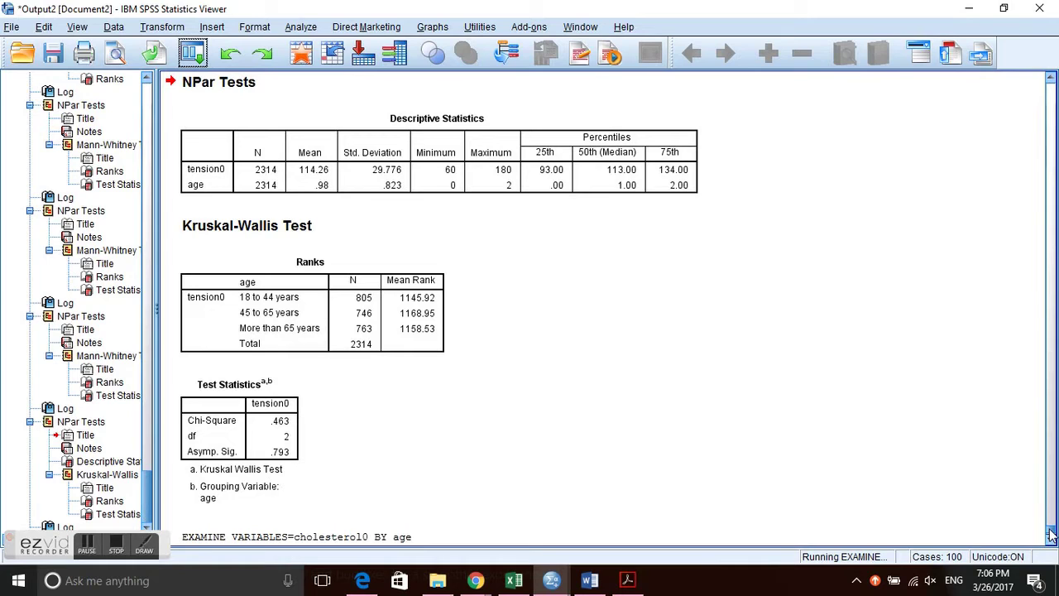
Review the Case Processing Summary and Descriptives for each age group
{"action": "left_click", "coordinate": [1050, 533]}
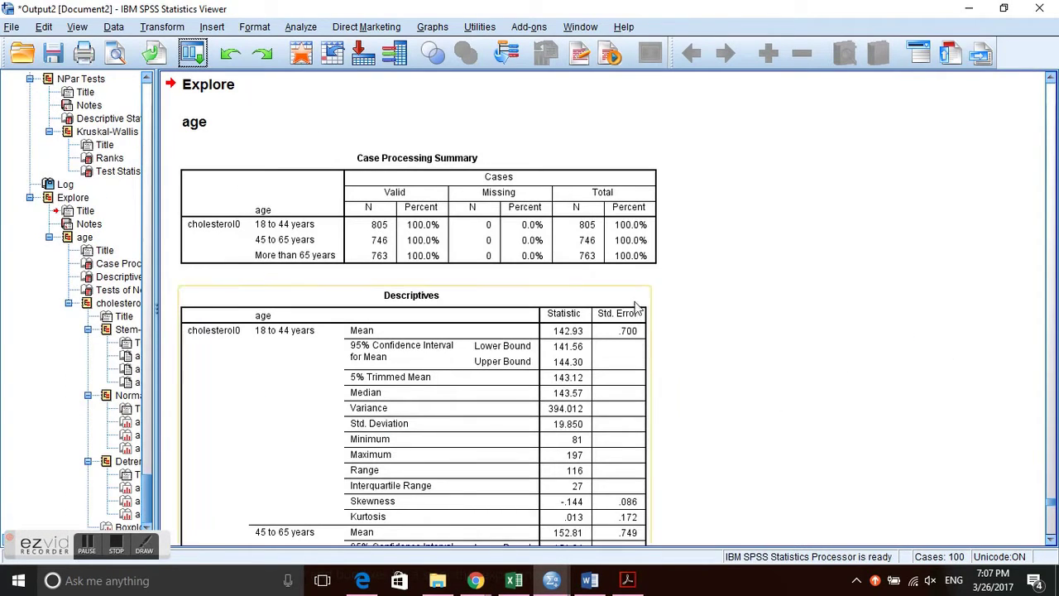
{"action": "left_click", "coordinate": [377, 245]}
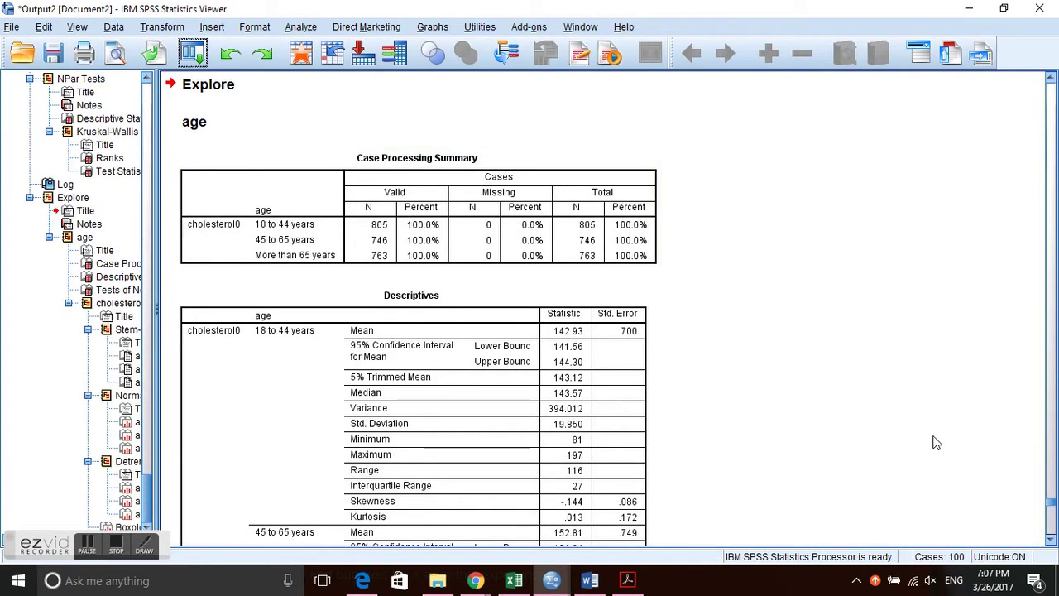
{"action": "left_click", "coordinate": [1051, 540]}
{"action": "left_click", "coordinate": [1051, 540]}
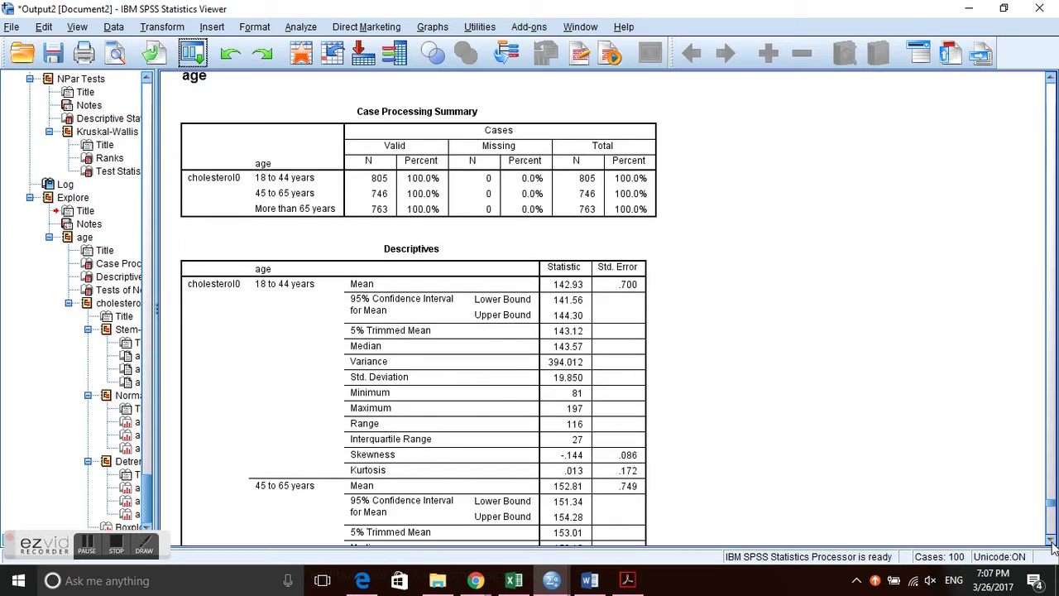
{"action": "left_click", "coordinate": [1051, 540]}
{"action": "left_click", "coordinate": [1052, 540]}
{"action": "left_click", "coordinate": [1051, 541]}
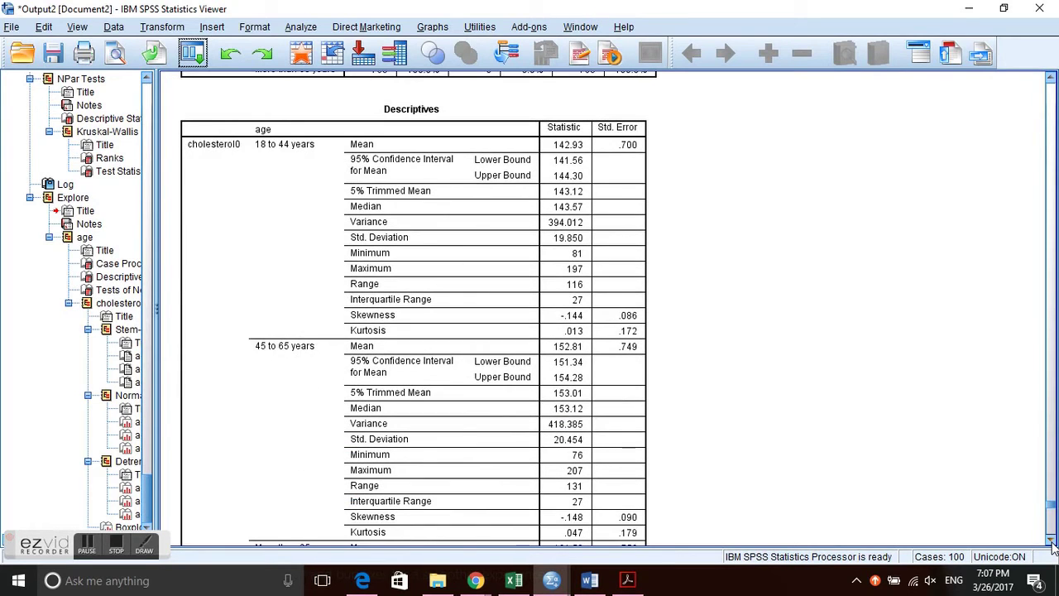
{"action": "left_click", "coordinate": [1051, 540]}
{"action": "left_click", "coordinate": [1051, 540]}
{"action": "left_click", "coordinate": [1052, 540]}
{"action": "left_click", "coordinate": [1051, 540]}
Select the Tests of Normality table (Shapiro-Wilk Sig. .121, .361, .420)
{"action": "left_click", "coordinate": [1051, 540]}
{"action": "left_click", "coordinate": [1051, 540]}
{"action": "left_click", "coordinate": [1052, 540]}
{"action": "left_click", "coordinate": [1052, 540]}
{"action": "left_click", "coordinate": [1052, 540]}
{"action": "left_click", "coordinate": [1051, 540]}
{"action": "left_click", "coordinate": [1051, 540]}
{"action": "left_click", "coordinate": [1052, 541]}
{"action": "left_click", "coordinate": [518, 425]}
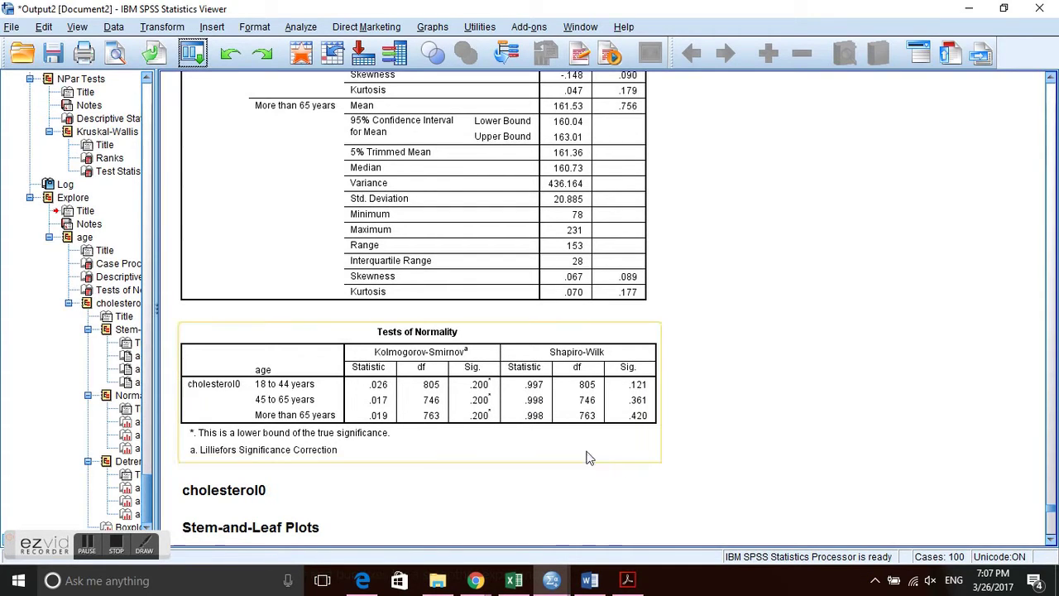
Review the stem-and-leaf plots for each age group
{"action": "left_click", "coordinate": [1051, 538]}
{"action": "left_click", "coordinate": [1050, 539]}
{"action": "left_click", "coordinate": [1050, 539]}
{"action": "left_click", "coordinate": [1050, 538]}
{"action": "left_click", "coordinate": [1051, 538]}
{"action": "left_click", "coordinate": [1050, 538]}
{"action": "left_click", "coordinate": [1050, 538]}
{"action": "left_click", "coordinate": [1051, 538]}
Review the Normal Q-Q plots for each age group
{"action": "left_click", "coordinate": [1050, 538]}
{"action": "left_click", "coordinate": [1050, 539]}
{"action": "left_click", "coordinate": [1051, 538]}
{"action": "left_click", "coordinate": [1050, 539]}
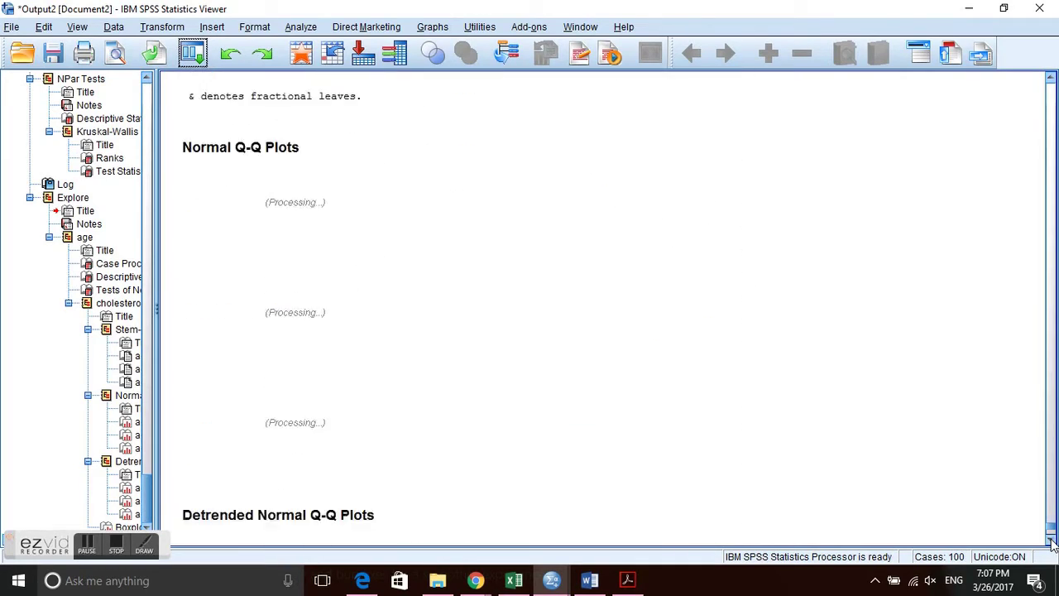
{"action": "left_click", "coordinate": [1050, 539]}
{"action": "left_click", "coordinate": [1050, 539]}
{"action": "left_click", "coordinate": [1050, 539]}
{"action": "left_click", "coordinate": [1051, 538]}
{"action": "left_click", "coordinate": [1050, 538]}
{"action": "left_click", "coordinate": [1050, 539]}
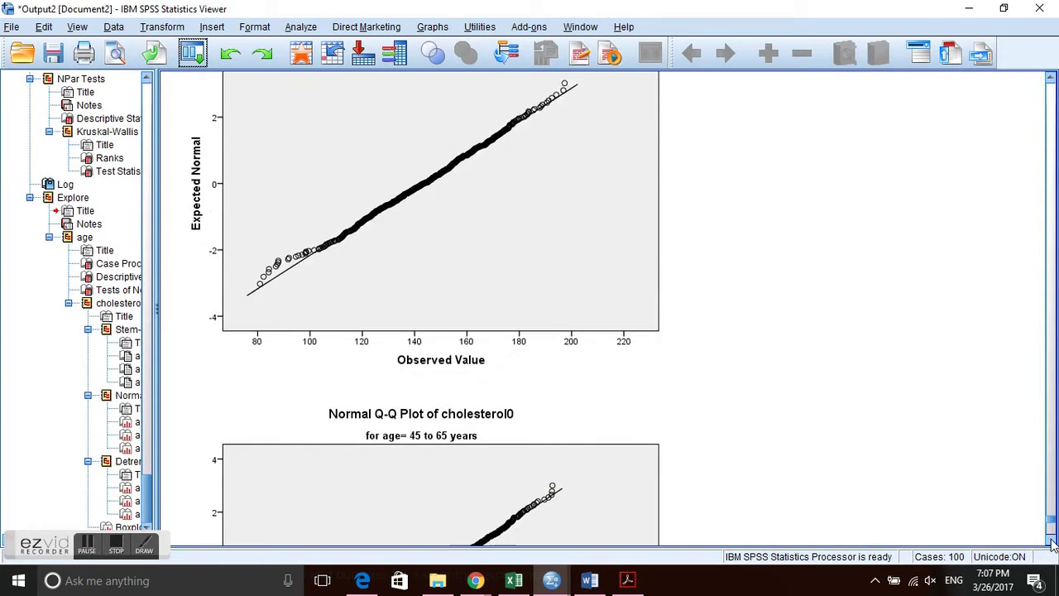
{"action": "left_click", "coordinate": [1050, 539]}
{"action": "left_click", "coordinate": [1051, 538]}
{"action": "left_click", "coordinate": [1051, 539]}
{"action": "left_click", "coordinate": [1051, 539]}
Review the detrended Q-Q plots, then return to the Word results document
{"action": "left_click", "coordinate": [1051, 540]}
{"action": "left_click", "coordinate": [1051, 540]}
{"action": "left_click", "coordinate": [1051, 541]}
{"action": "left_click", "coordinate": [1052, 540]}
{"action": "left_click", "coordinate": [1051, 540]}
{"action": "left_click", "coordinate": [1051, 540]}
{"action": "left_click", "coordinate": [1051, 540]}
{"action": "left_click", "coordinate": [1051, 540]}
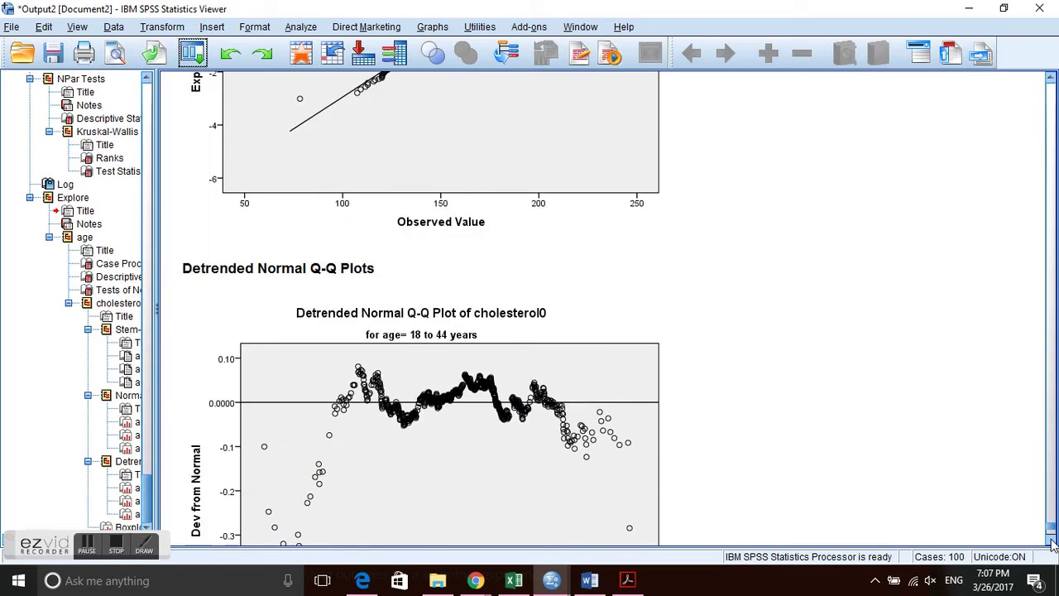
{"action": "left_click", "coordinate": [1051, 540]}
{"action": "left_click", "coordinate": [1051, 541]}
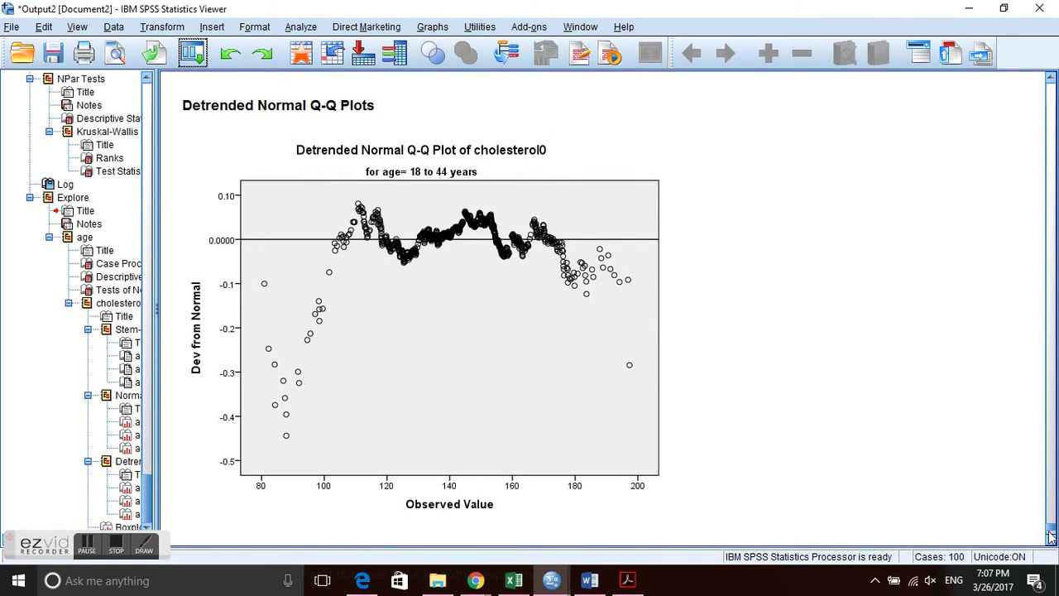
{"action": "left_click", "coordinate": [1051, 530]}
{"action": "left_click", "coordinate": [592, 582]}
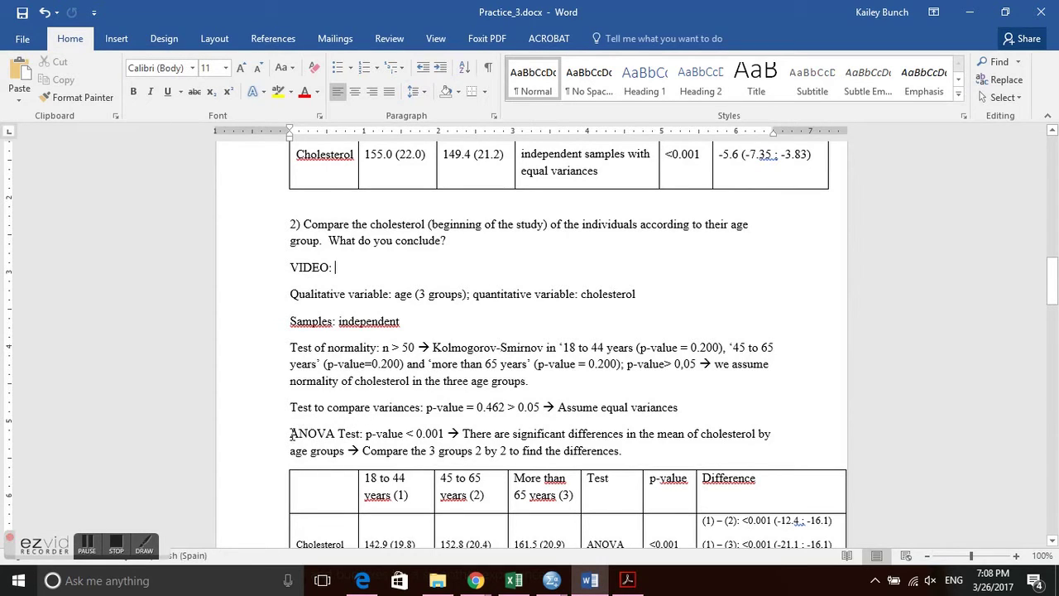
Glance at the 'ANOVA Test' heading in Word, then bring Practice3.sav's Data Editor forward
{"action": "left_click_drag", "start_coordinate": [291, 433], "coordinate": [362, 434]}
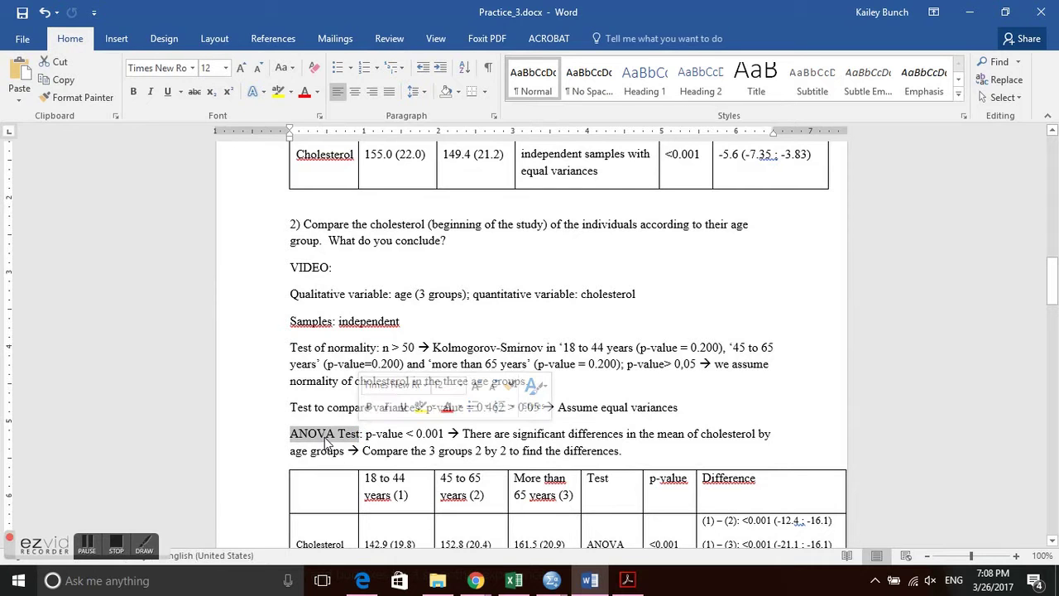
{"action": "left_click", "coordinate": [325, 441]}
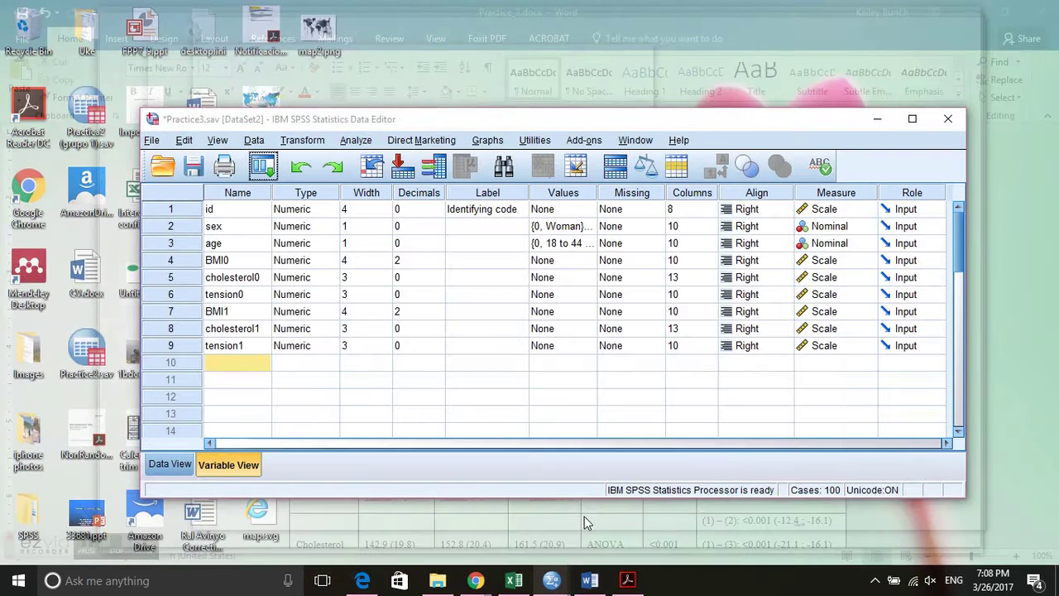
{"action": "left_click", "coordinate": [588, 523]}
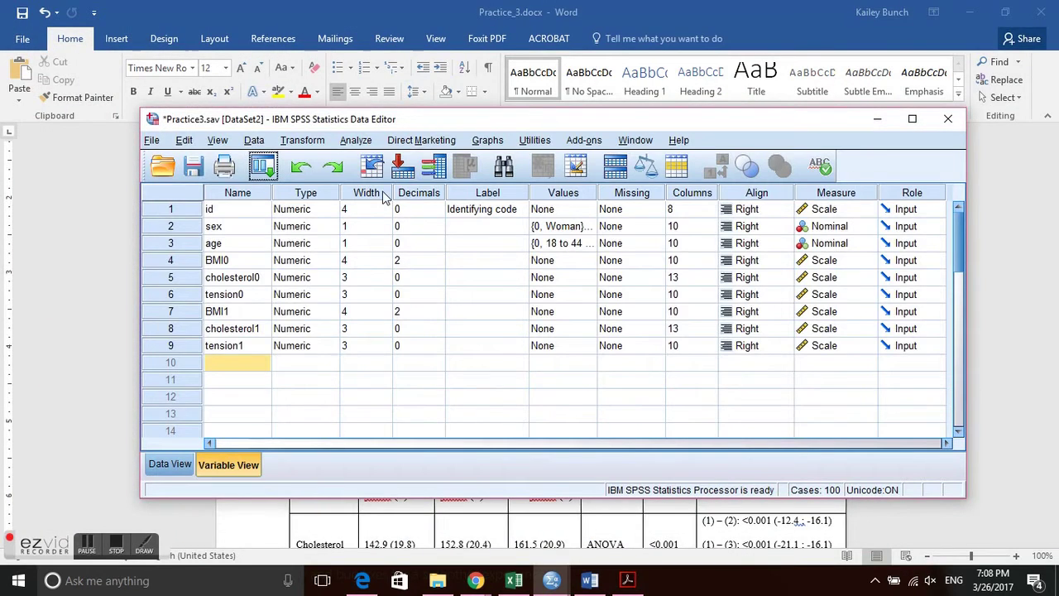
Set up a reset One-Way ANOVA with cholesterol0 as dependent and age as factor
{"action": "left_click", "coordinate": [354, 140]}
{"action": "mouse_move", "coordinate": [388, 207]}
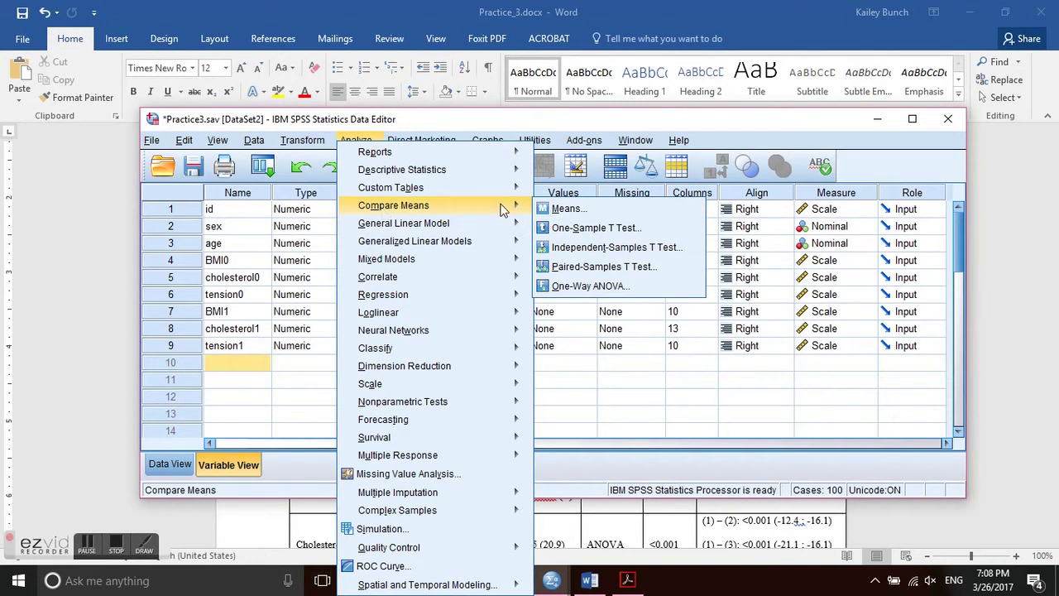
{"action": "left_click", "coordinate": [570, 285]}
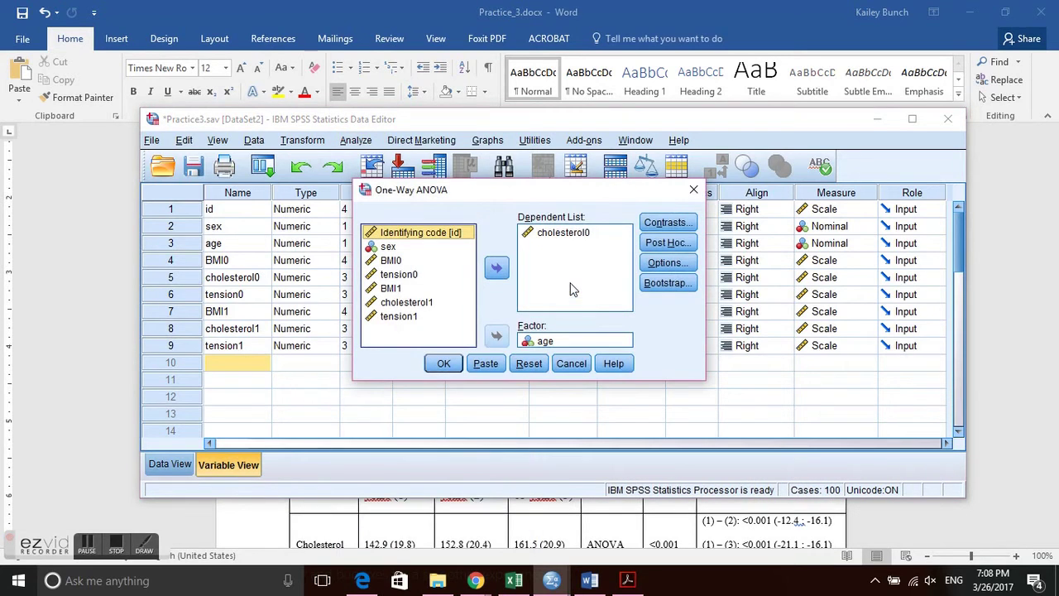
{"action": "left_click", "coordinate": [528, 363]}
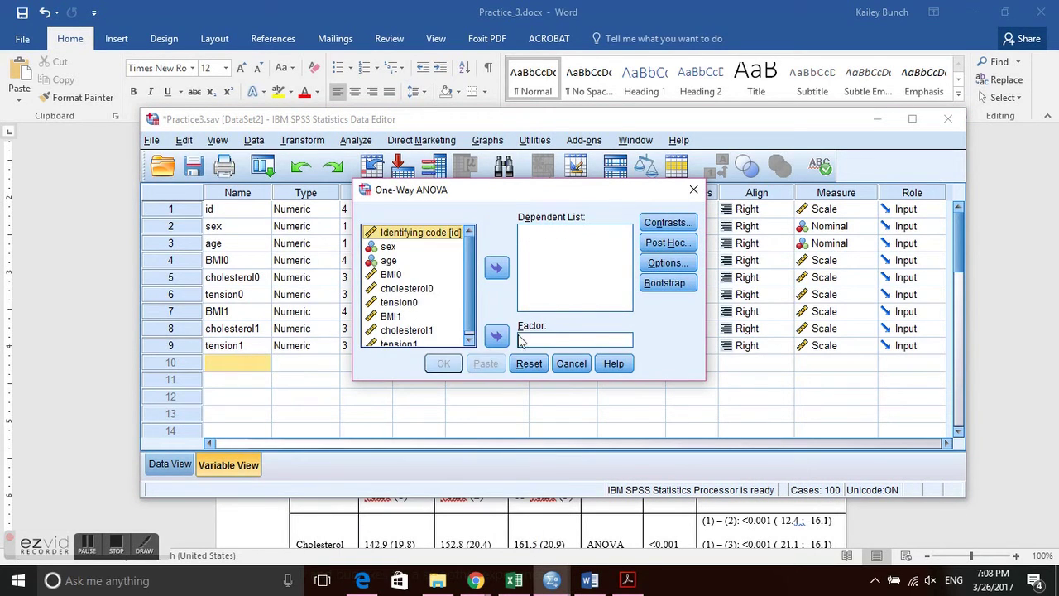
{"action": "left_click", "coordinate": [417, 288]}
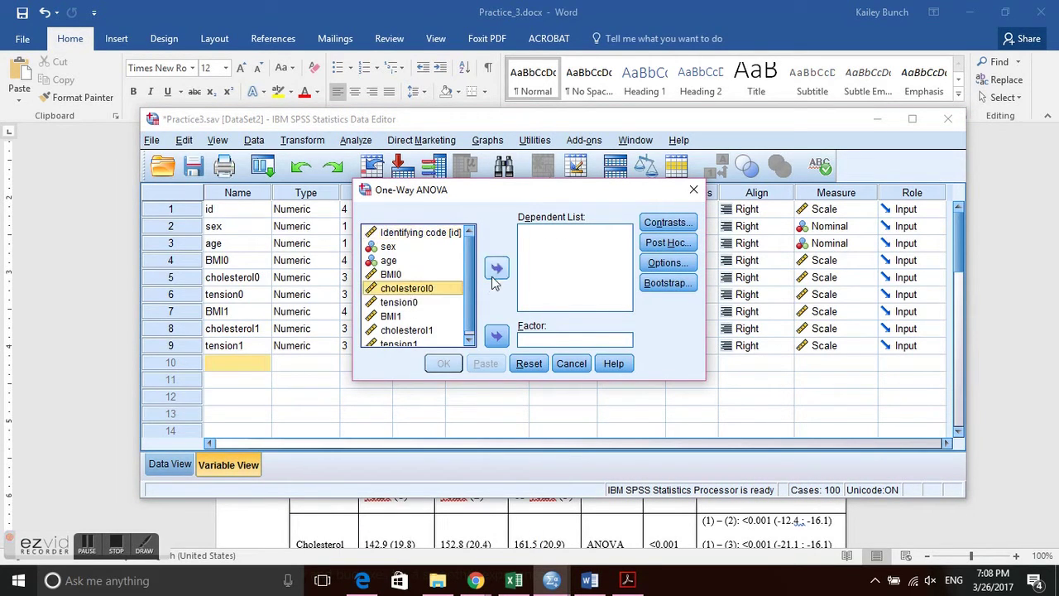
{"action": "left_click", "coordinate": [496, 267]}
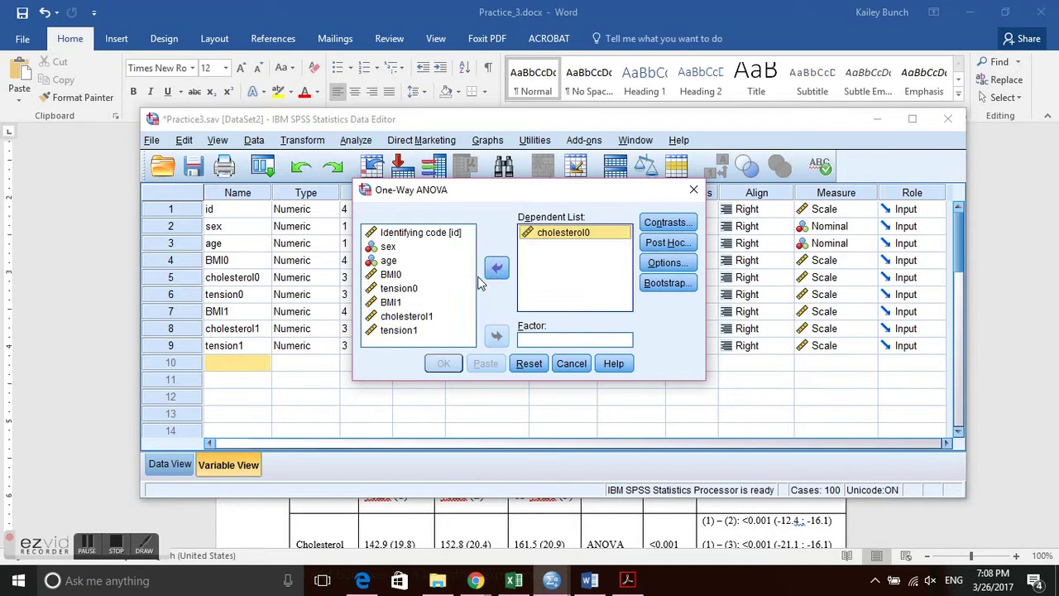
{"action": "left_click", "coordinate": [391, 260]}
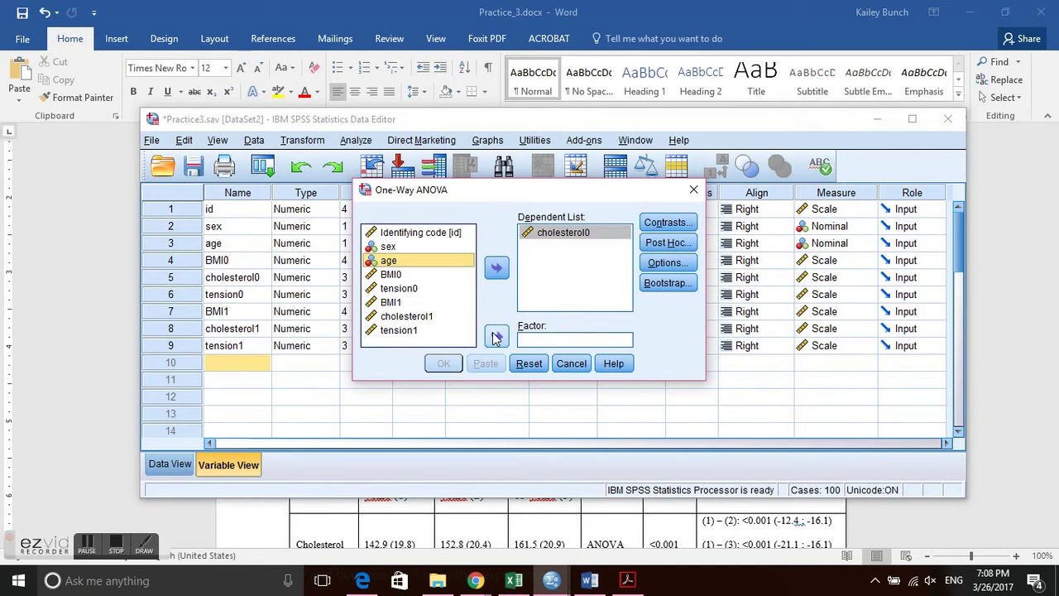
{"action": "left_click", "coordinate": [495, 336]}
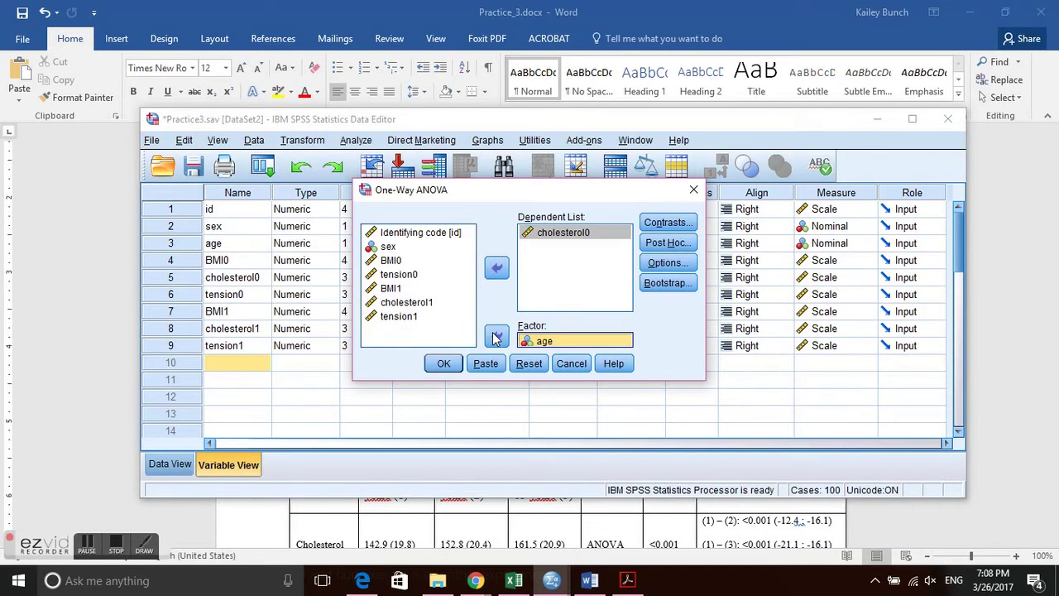
Request the homogeneity of variance test in the ANOVA options
{"action": "left_click", "coordinate": [666, 263]}
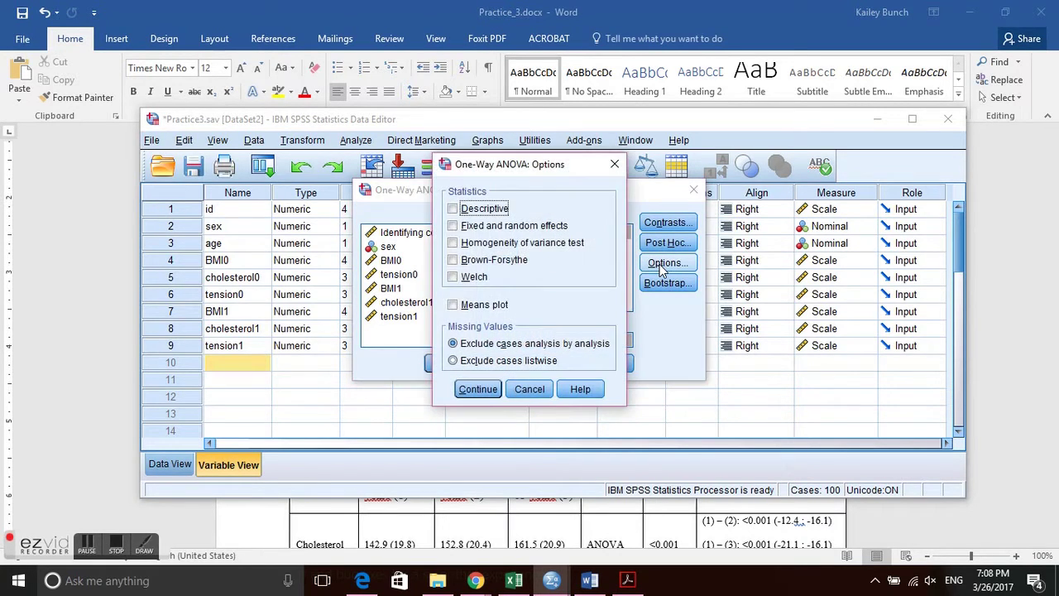
{"action": "left_click", "coordinate": [452, 245]}
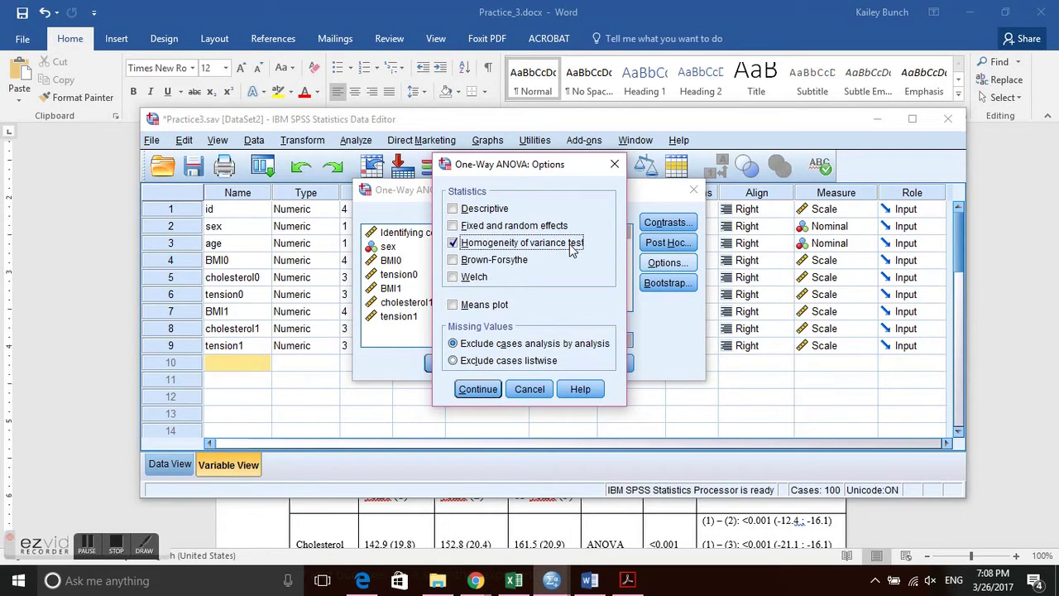
{"action": "left_click", "coordinate": [486, 391]}
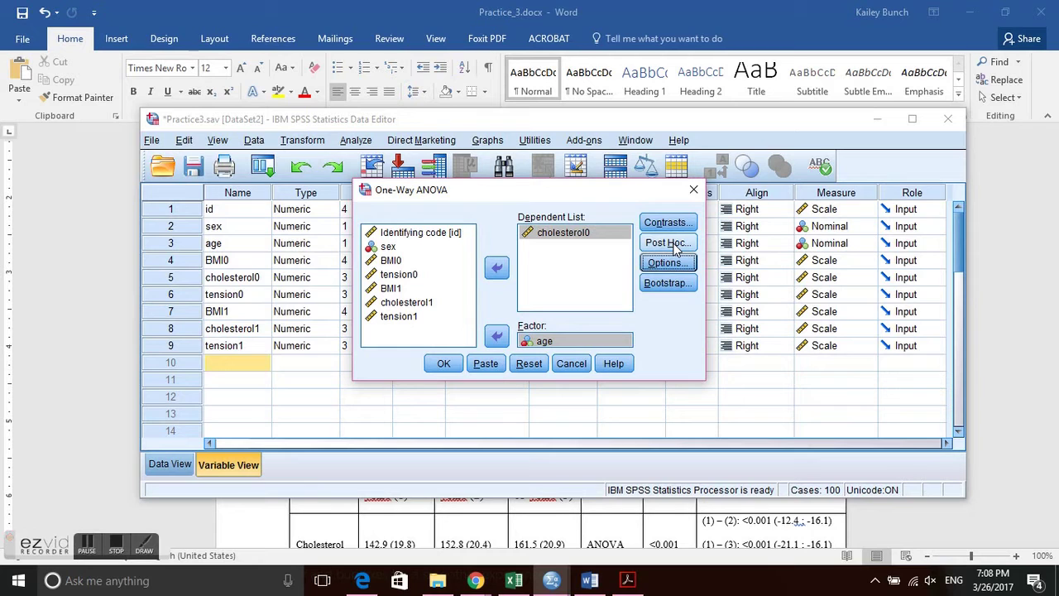
Add Bonferroni post hoc comparisons and run the one-way ANOVA
{"action": "left_click", "coordinate": [671, 244]}
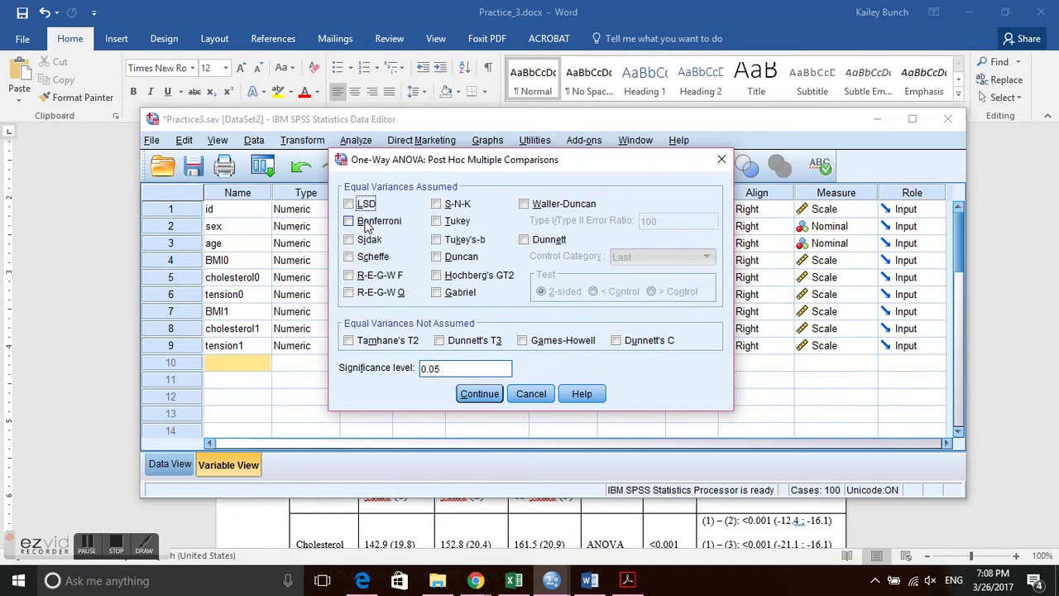
{"action": "left_click", "coordinate": [350, 223]}
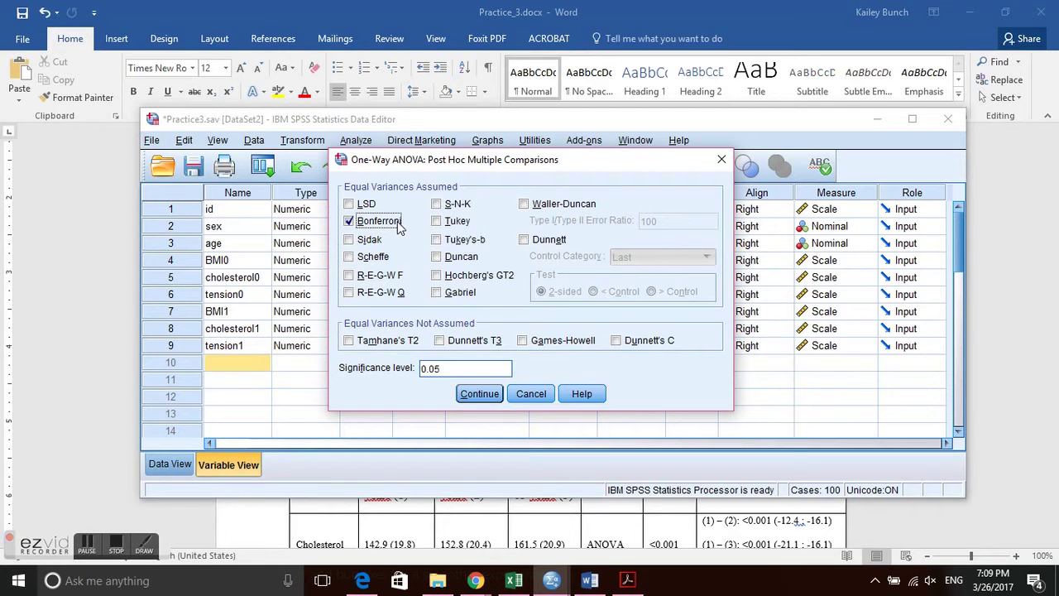
{"action": "left_click", "coordinate": [478, 395]}
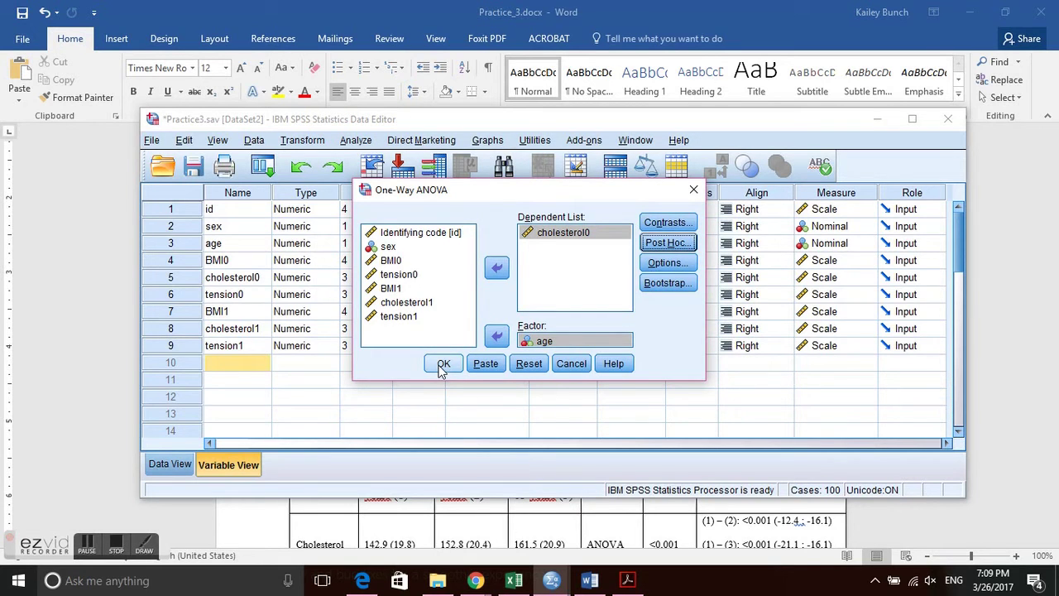
{"action": "left_click", "coordinate": [442, 365]}
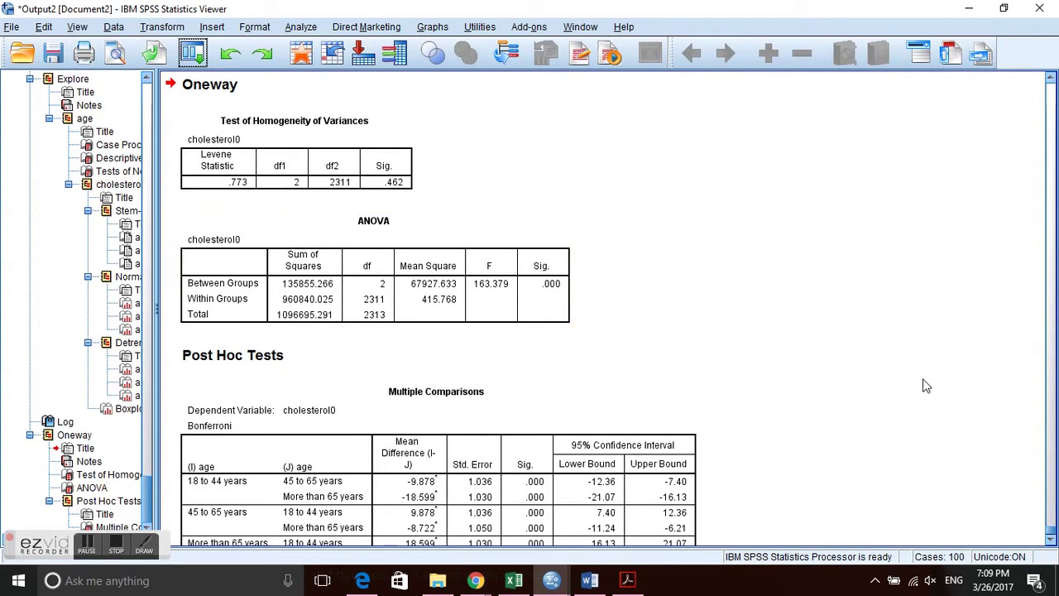
Scroll through the Levene (Sig. .462), ANOVA (F 163.379) and Multiple Comparisons tables
{"action": "left_click", "coordinate": [1049, 539]}
{"action": "left_click", "coordinate": [1049, 540]}
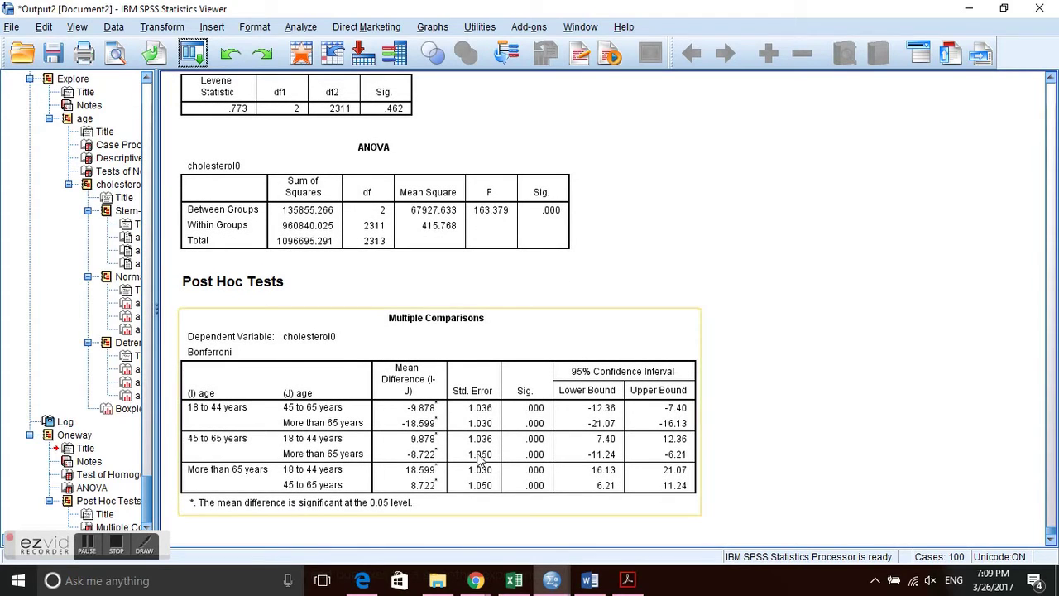
{"action": "left_click", "coordinate": [1050, 80]}
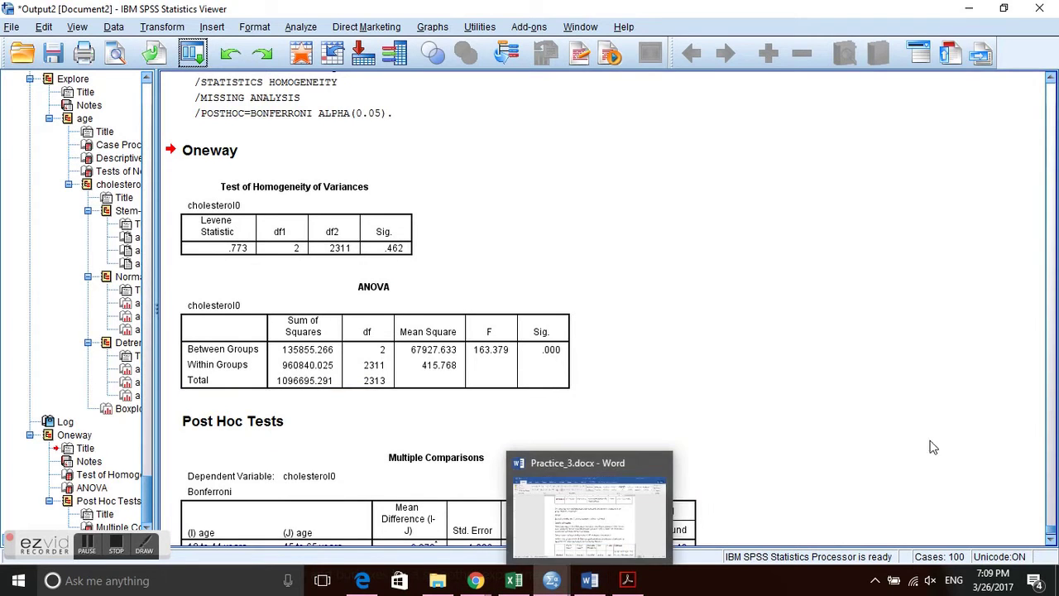
{"action": "left_click", "coordinate": [1050, 538]}
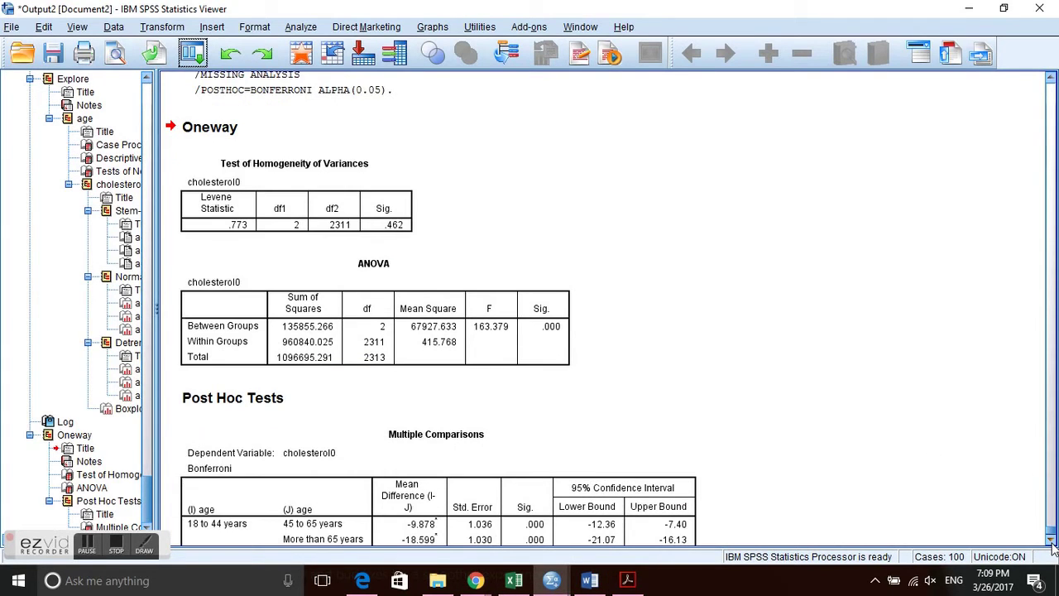
Inspect the full Bonferroni Multiple Comparisons table, then switch to the Word document
{"action": "left_click", "coordinate": [1050, 538]}
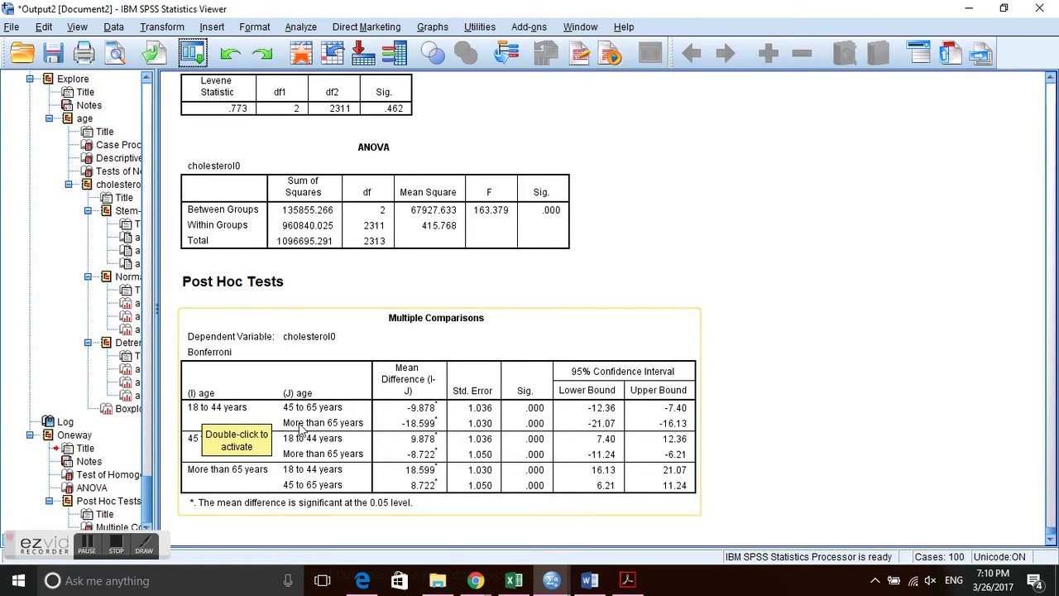
{"action": "left_click", "coordinate": [275, 532]}
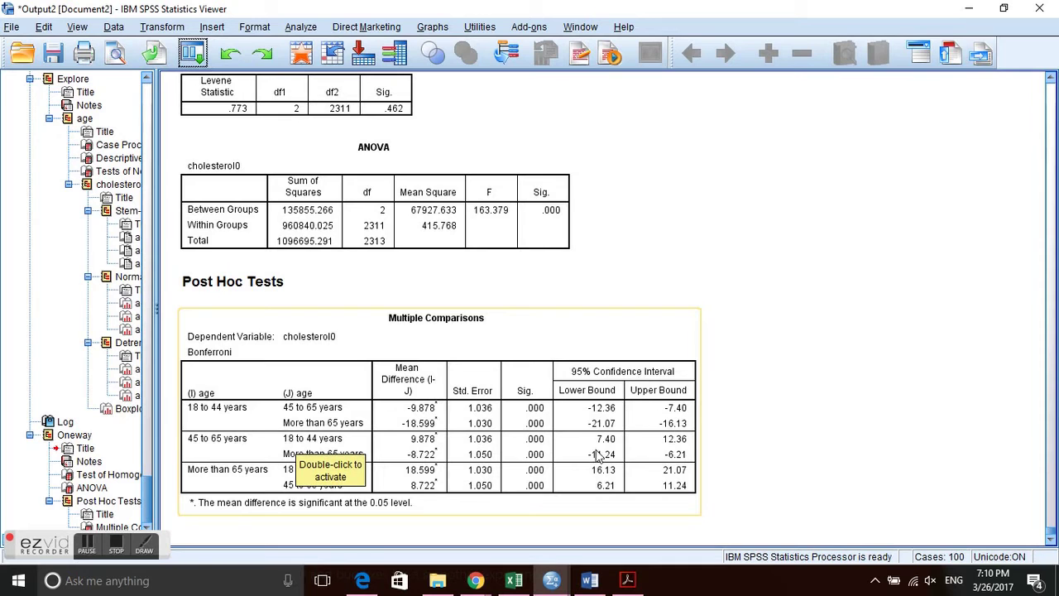
{"action": "left_click", "coordinate": [589, 580]}
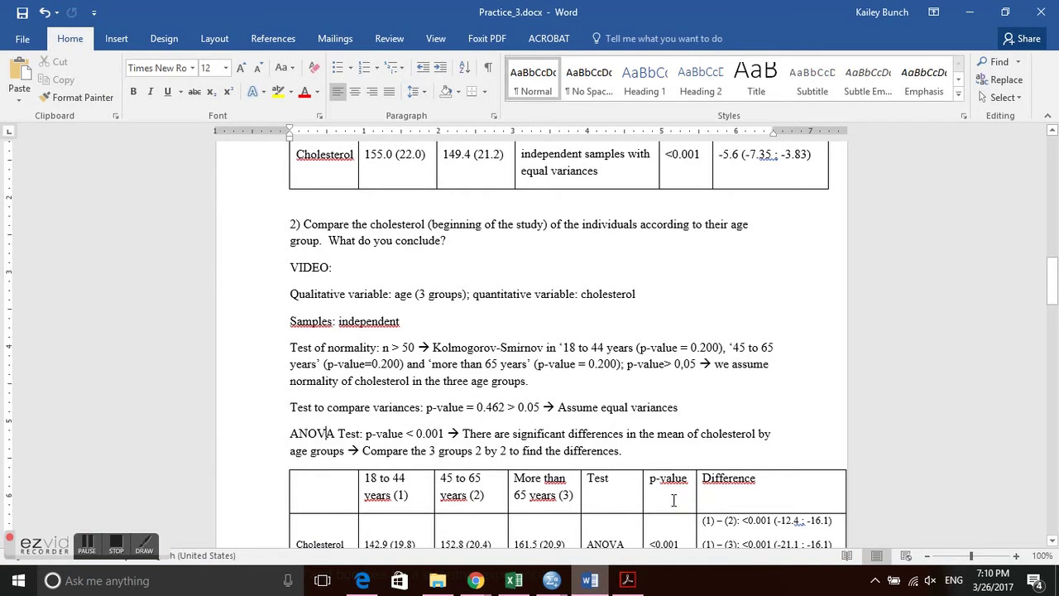
{"action": "left_click_drag", "start_coordinate": [1050, 303], "coordinate": [1052, 320]}
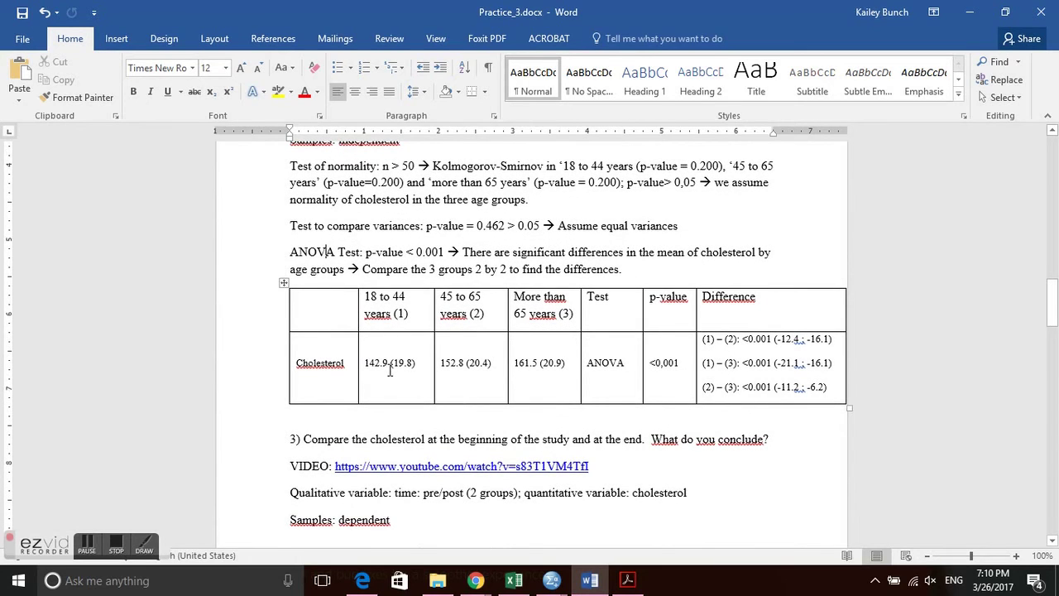
{"action": "left_click_drag", "start_coordinate": [366, 362], "coordinate": [386, 361]}
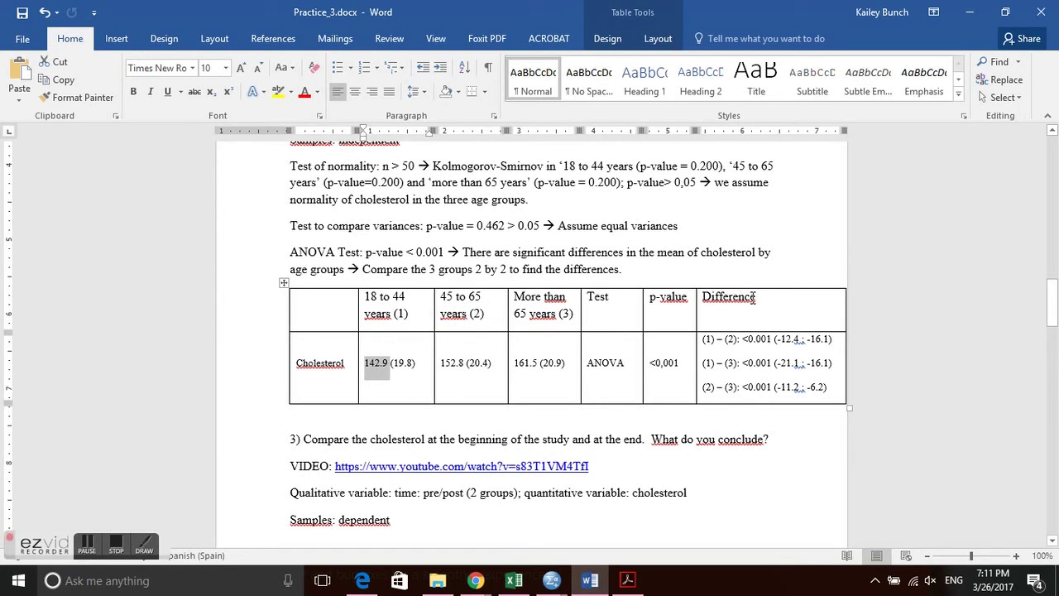
{"action": "left_click_drag", "start_coordinate": [763, 297], "coordinate": [702, 298]}
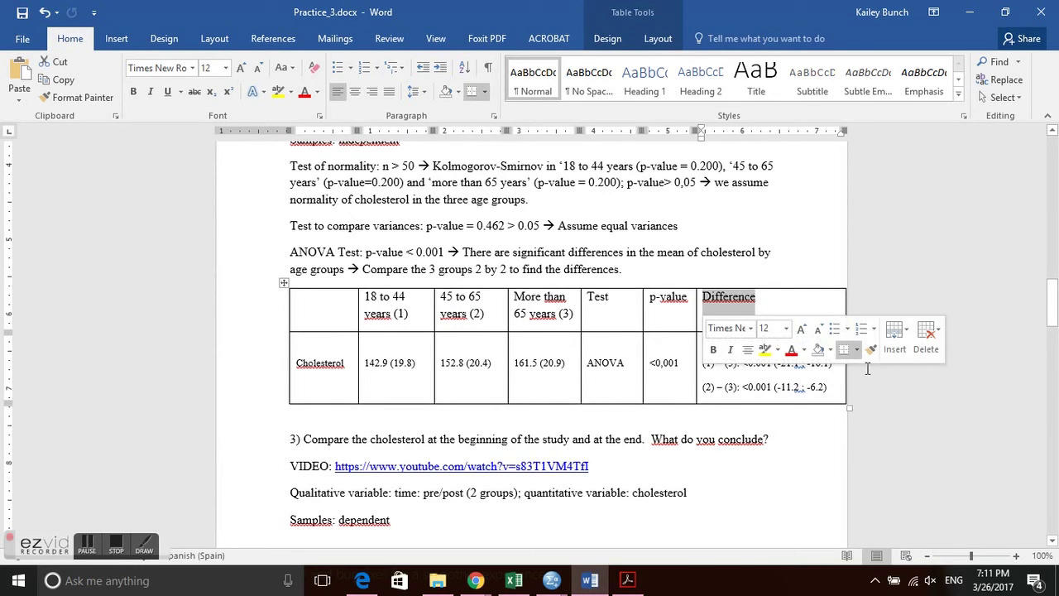
{"action": "left_click", "coordinate": [935, 413]}
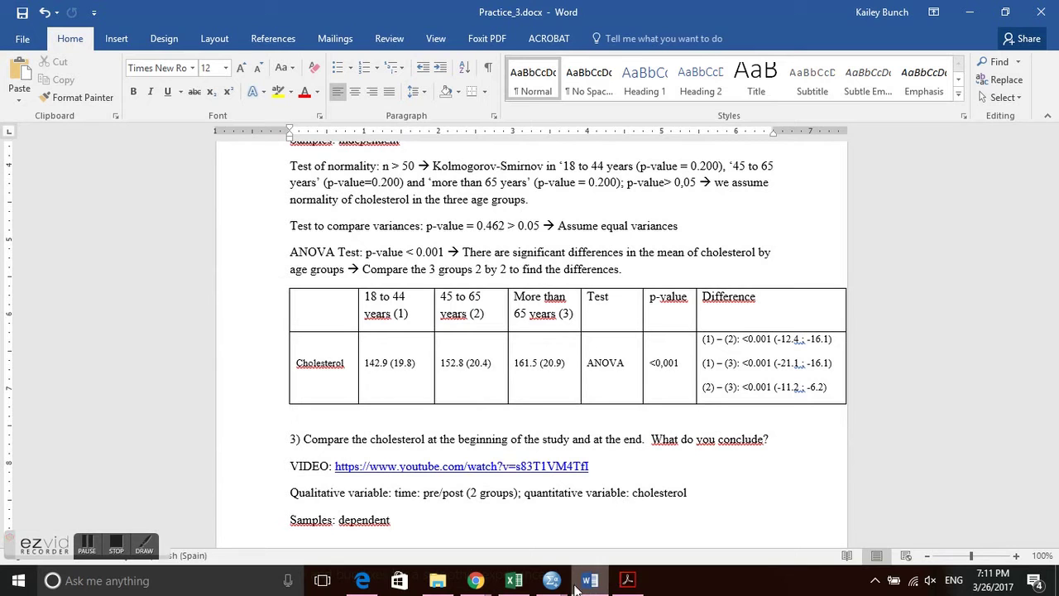
{"action": "left_click", "coordinate": [543, 583]}
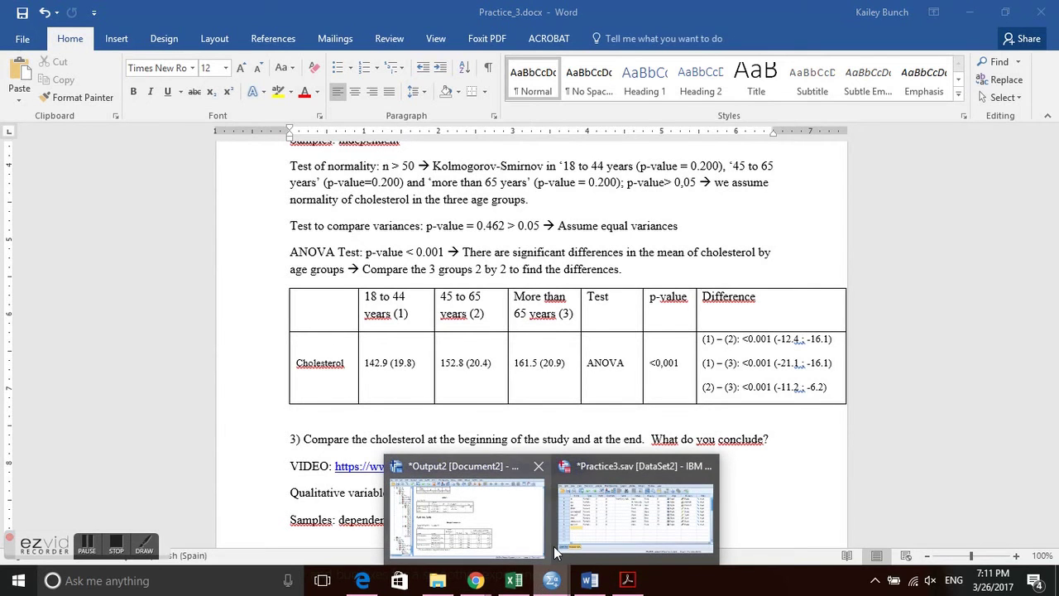
Return to the Practice3.sav Data Editor and open the Analyze menu
{"action": "left_click", "coordinate": [595, 521]}
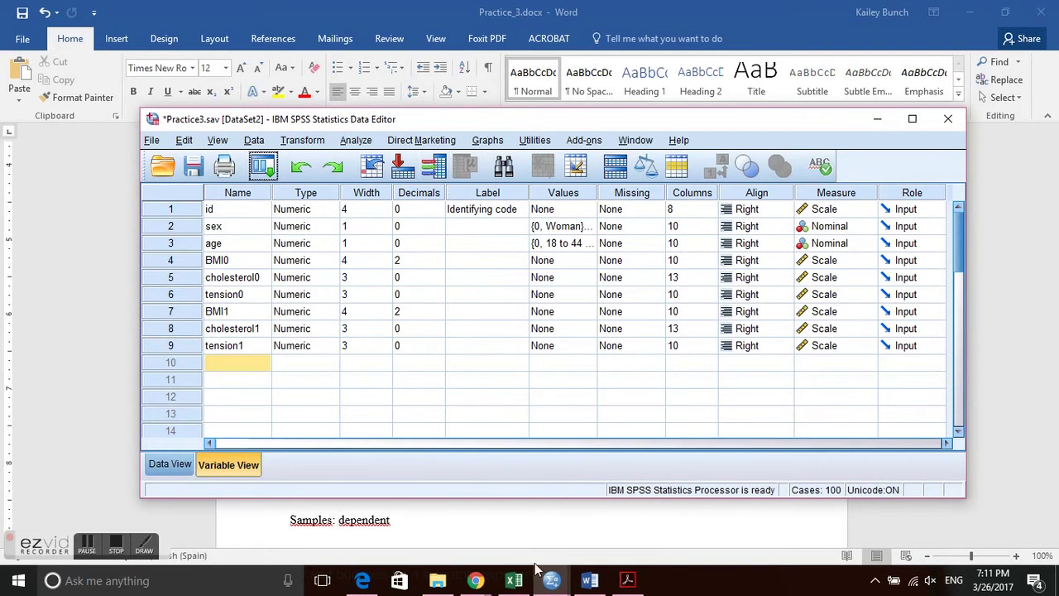
{"action": "left_click", "coordinate": [700, 513]}
{"action": "left_click_drag", "start_coordinate": [1055, 310], "coordinate": [1041, 190]}
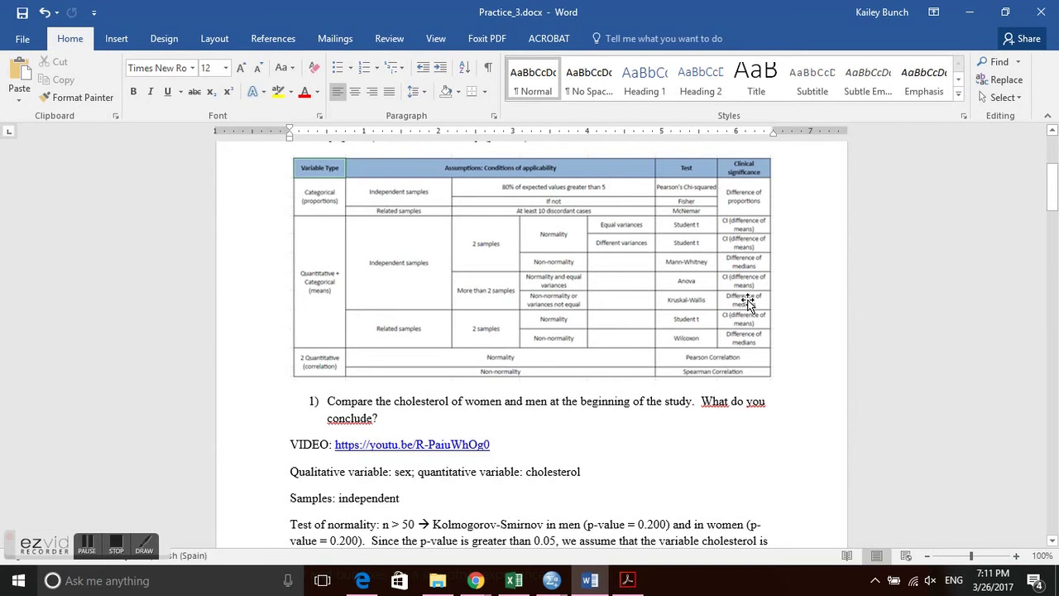
{"action": "left_click", "coordinate": [635, 505]}
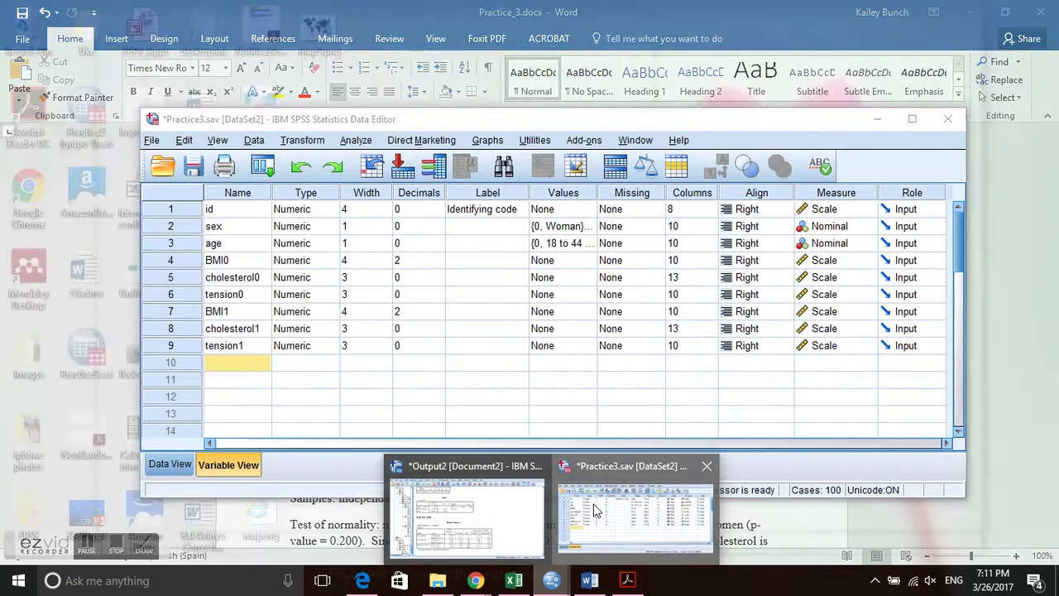
{"action": "left_click", "coordinate": [355, 141]}
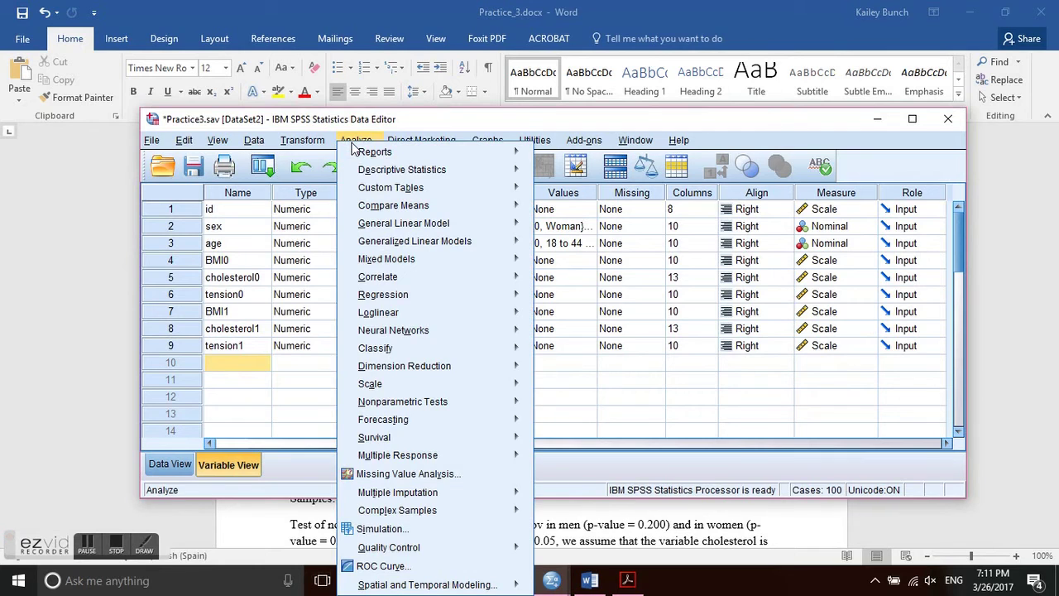
Start a reset K Independent Samples test with cholesterol0 tested and age grouping
{"action": "mouse_move", "coordinate": [385, 406]}
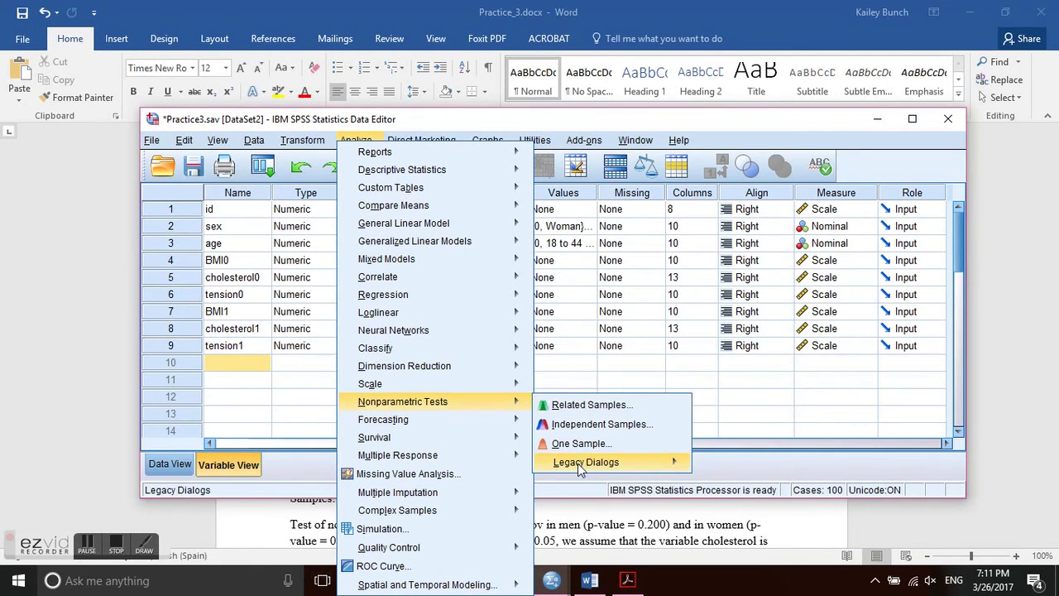
{"action": "mouse_move", "coordinate": [583, 469]}
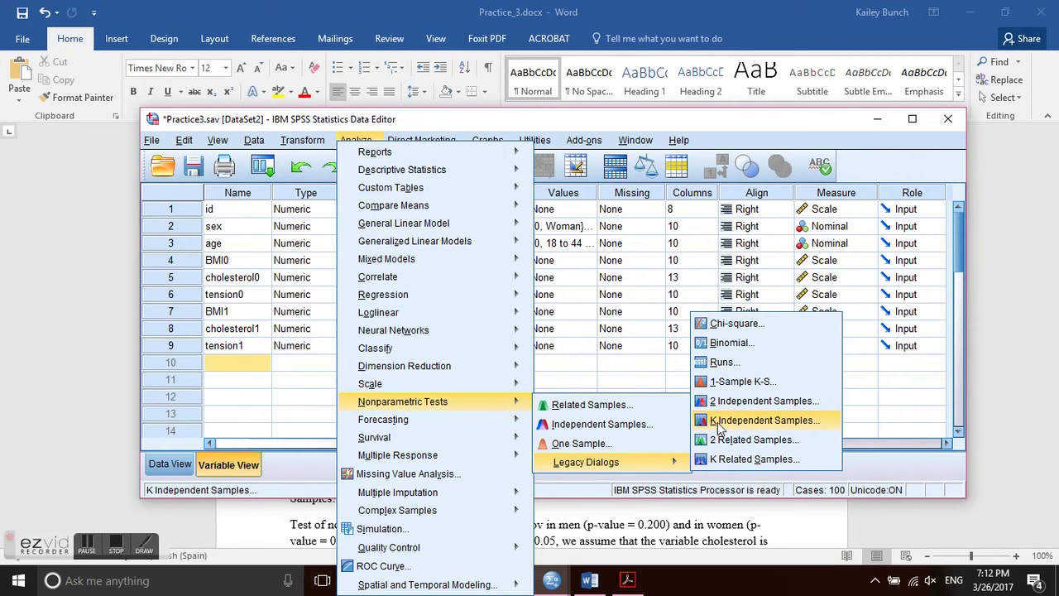
{"action": "left_click", "coordinate": [721, 422]}
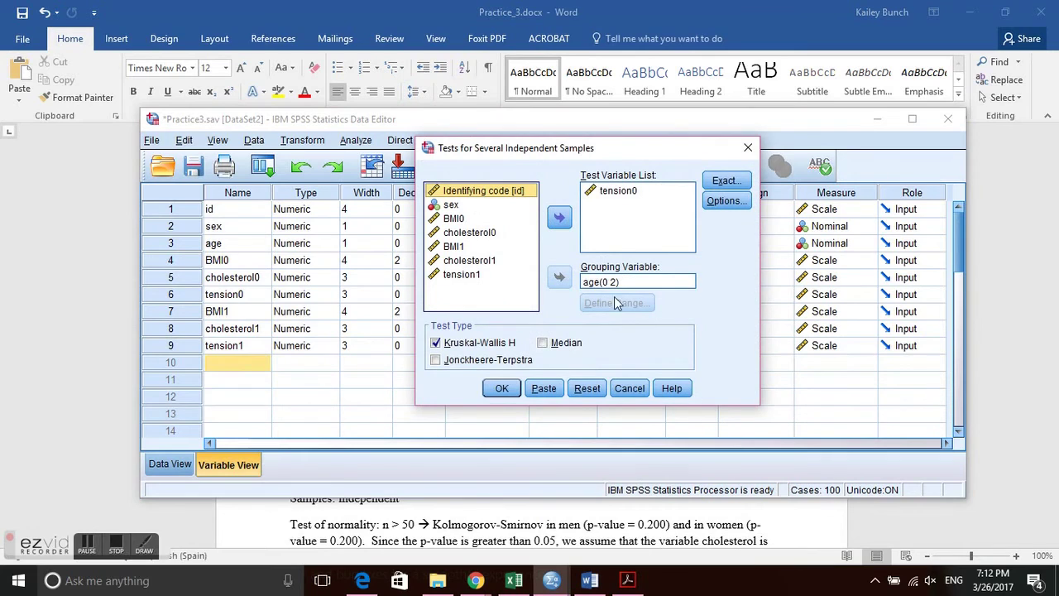
{"action": "left_click", "coordinate": [587, 388]}
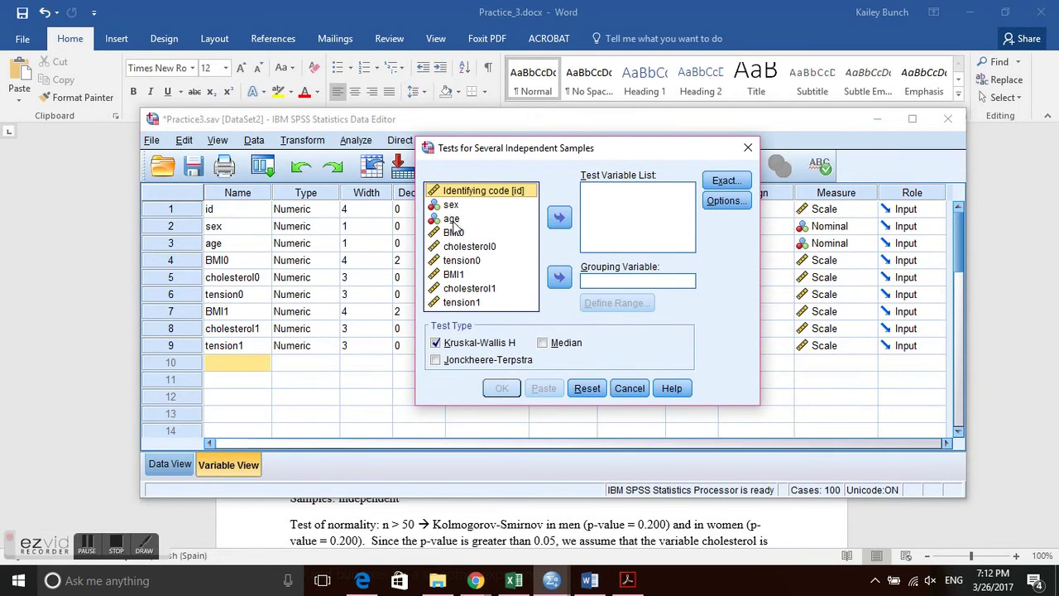
{"action": "left_click", "coordinate": [451, 220]}
{"action": "left_click", "coordinate": [557, 280]}
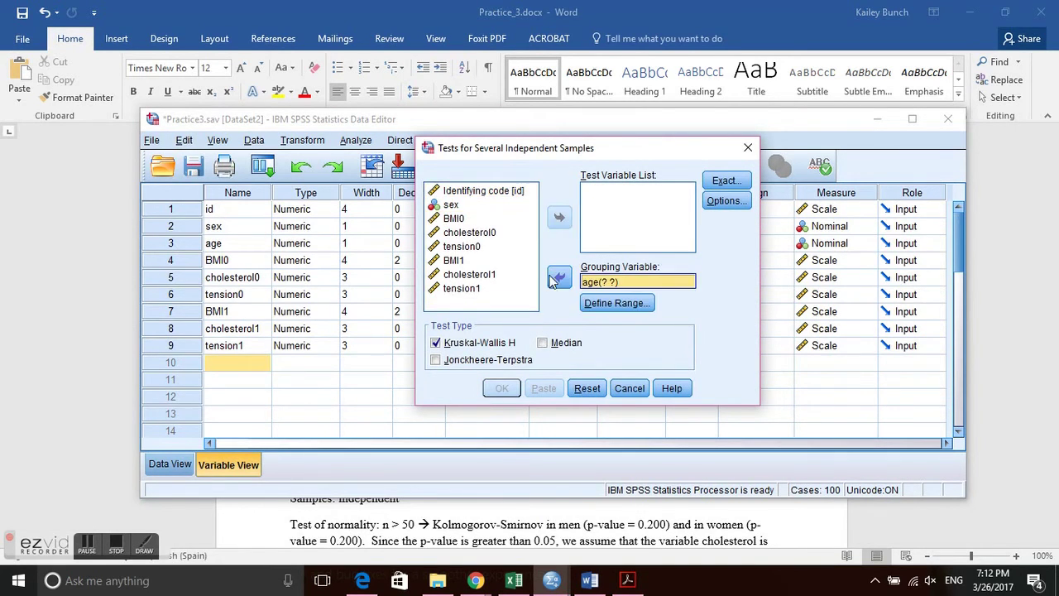
{"action": "left_click", "coordinate": [479, 232]}
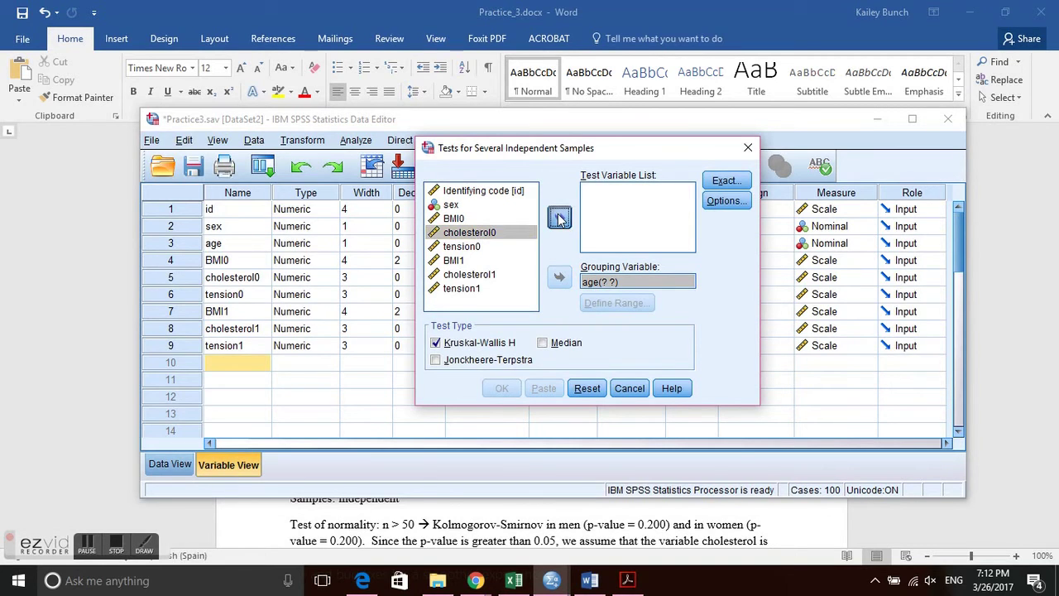
{"action": "left_click", "coordinate": [559, 218]}
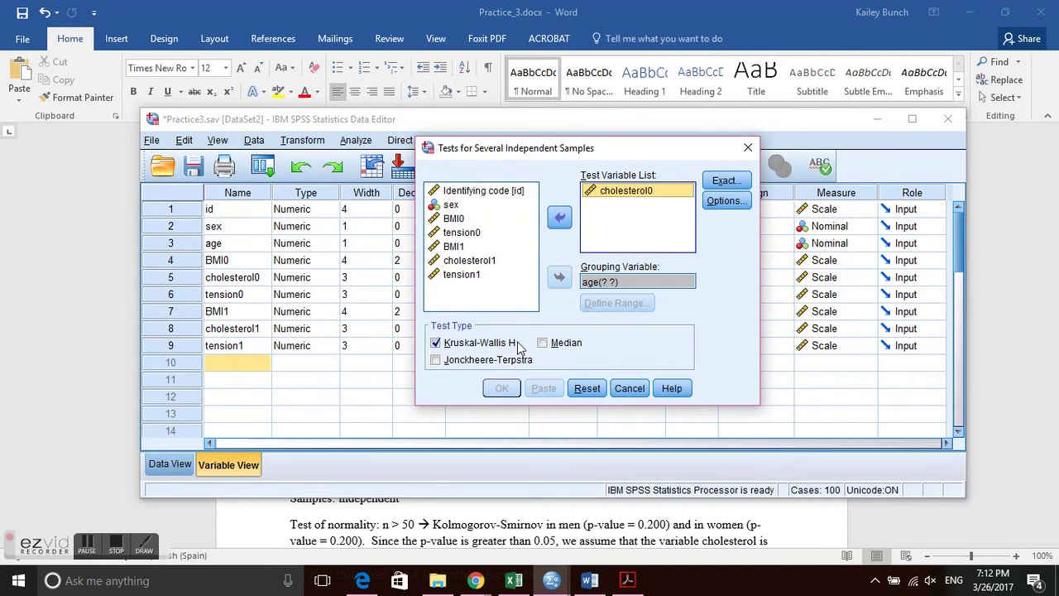
Define the age group range as 0 to 2 and run the Kruskal-Wallis test
{"action": "left_click", "coordinate": [615, 282]}
{"action": "left_click", "coordinate": [617, 303]}
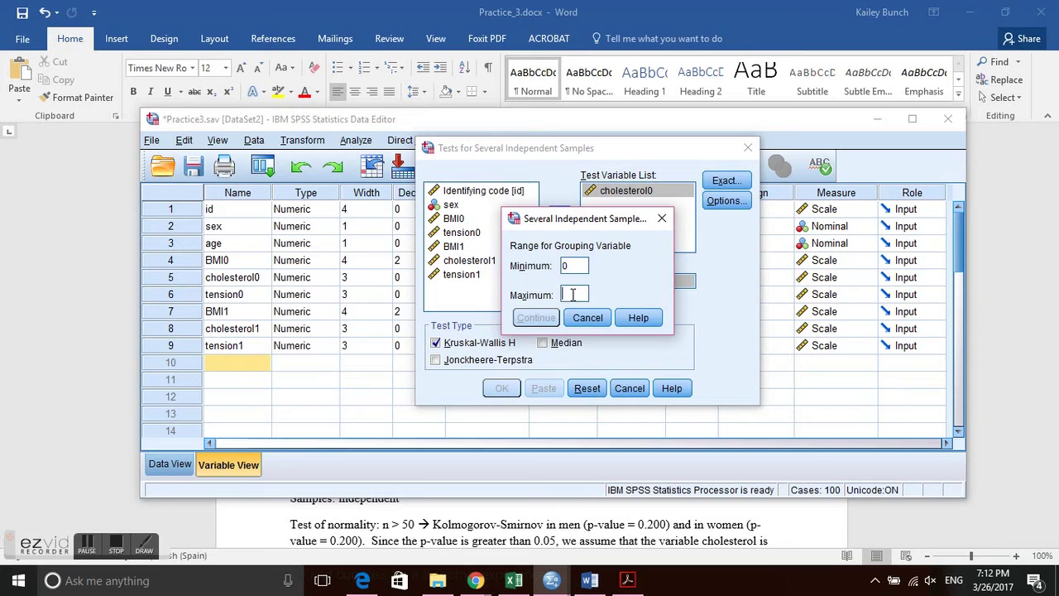
{"action": "type", "text": "2"}
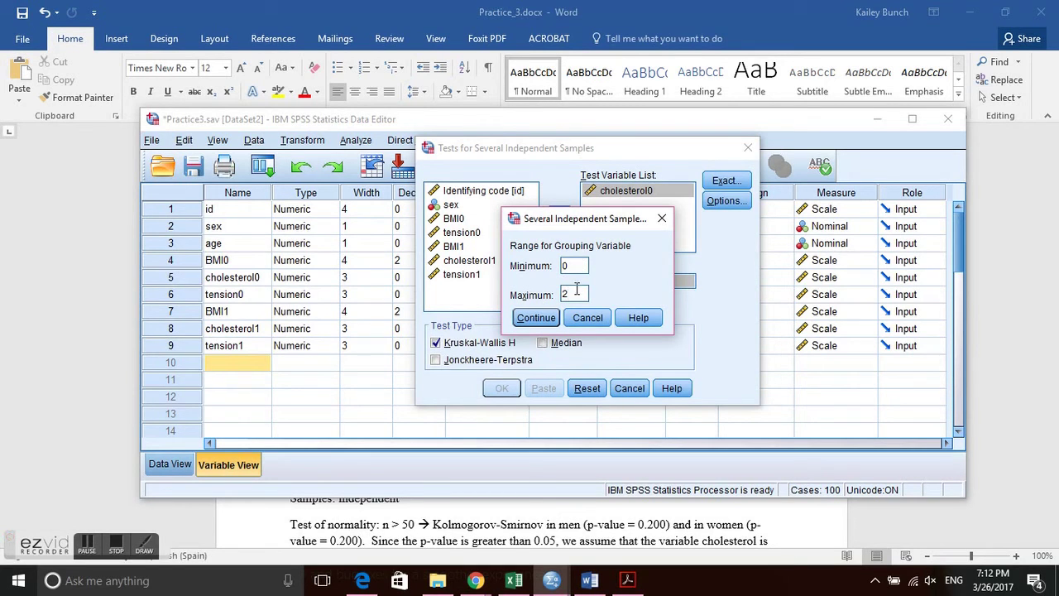
{"action": "left_click", "coordinate": [537, 318]}
{"action": "left_click", "coordinate": [502, 387]}
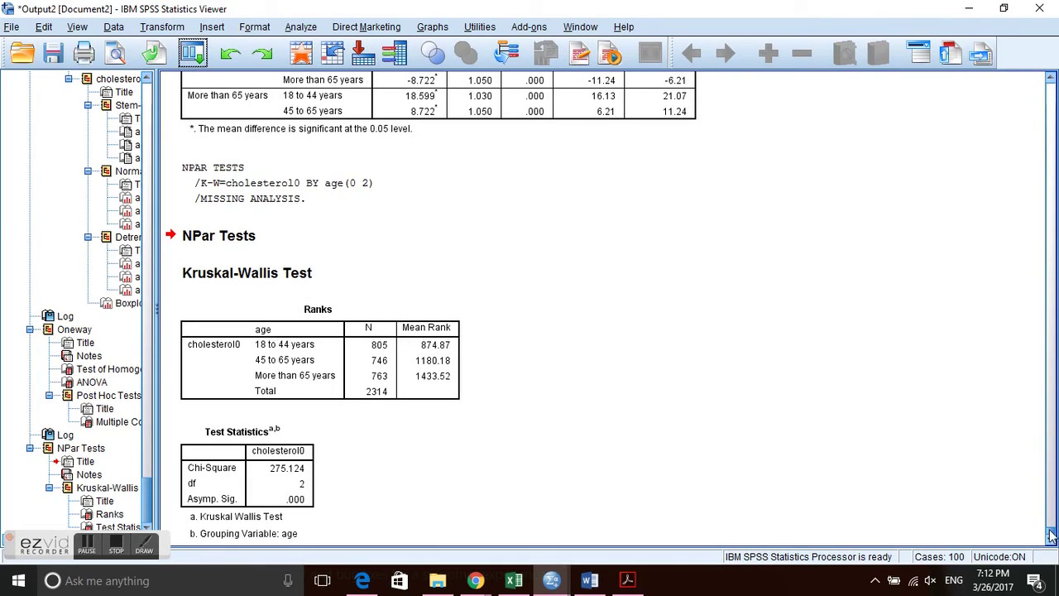
Review the Kruskal-Wallis mean ranks (874.87, 1180.18, 1433.52) and show the recently used analyses
{"action": "scroll", "coordinate": [1050, 532], "scroll_direction": "up", "scroll_amount": 5}
{"action": "scroll", "coordinate": [1051, 532], "scroll_direction": "down", "scroll_amount": 6}
{"action": "scroll", "coordinate": [591, 146], "scroll_direction": "up", "scroll_amount": 1}
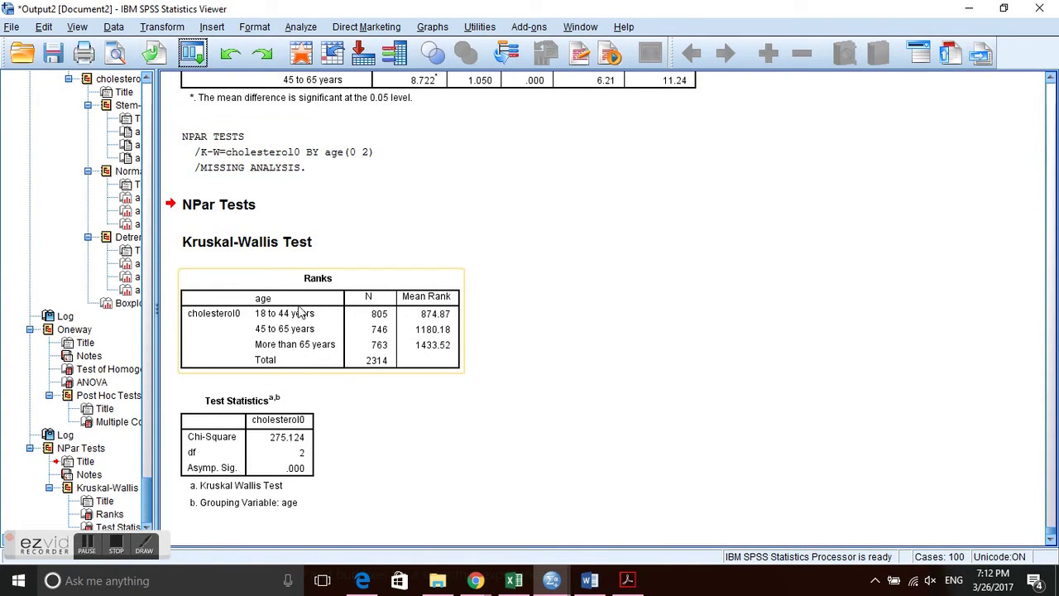
{"action": "left_click", "coordinate": [195, 51]}
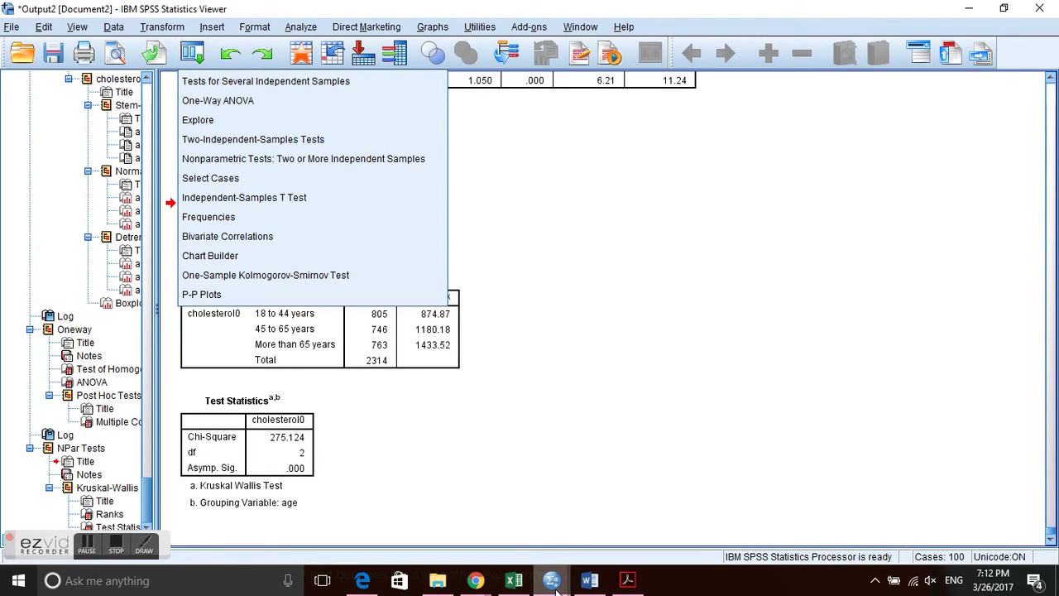
Bring Practice_3.docx forward and look over its test-selection table
{"action": "mouse_move", "coordinate": [555, 589]}
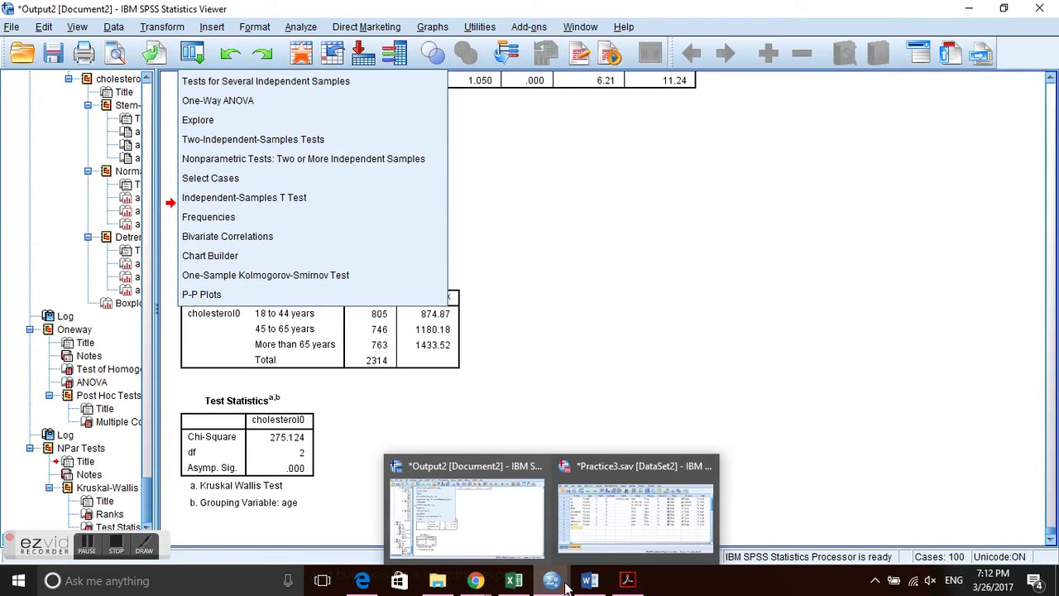
{"action": "mouse_move", "coordinate": [589, 580]}
{"action": "left_click", "coordinate": [597, 523]}
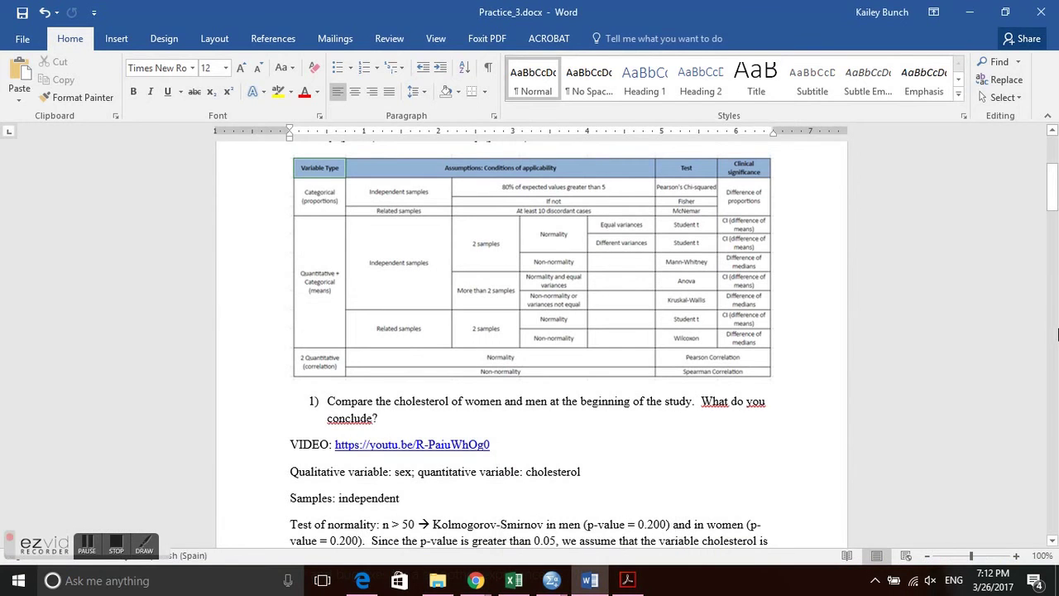
{"action": "scroll", "coordinate": [667, 345], "scroll_direction": "up", "scroll_amount": 1}
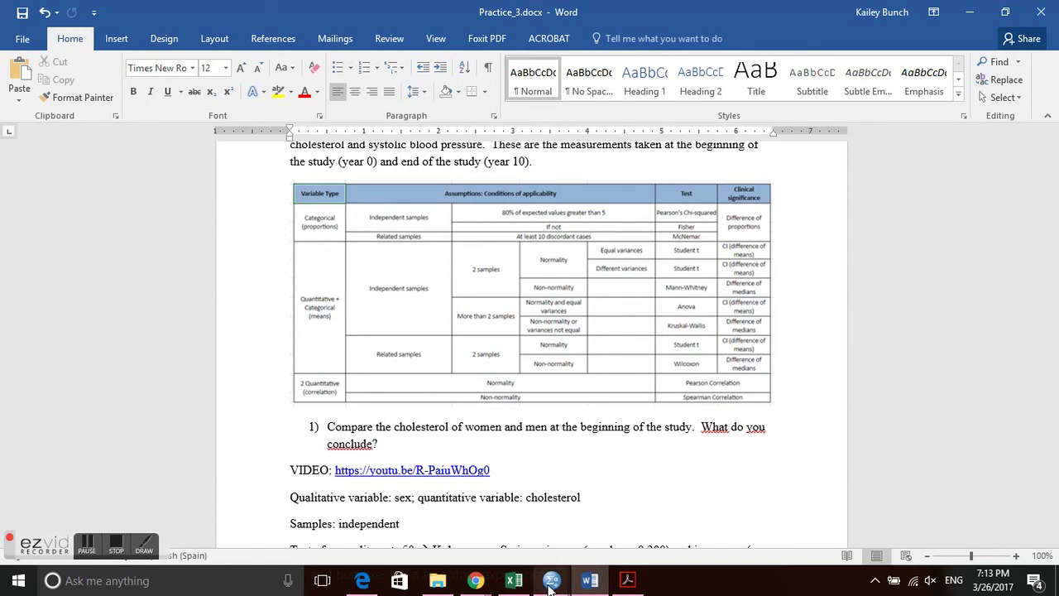
Open the Two-Independent-Samples Tests dialog from Practice3.sav and reset it
{"action": "mouse_move", "coordinate": [551, 580]}
{"action": "left_click", "coordinate": [571, 550]}
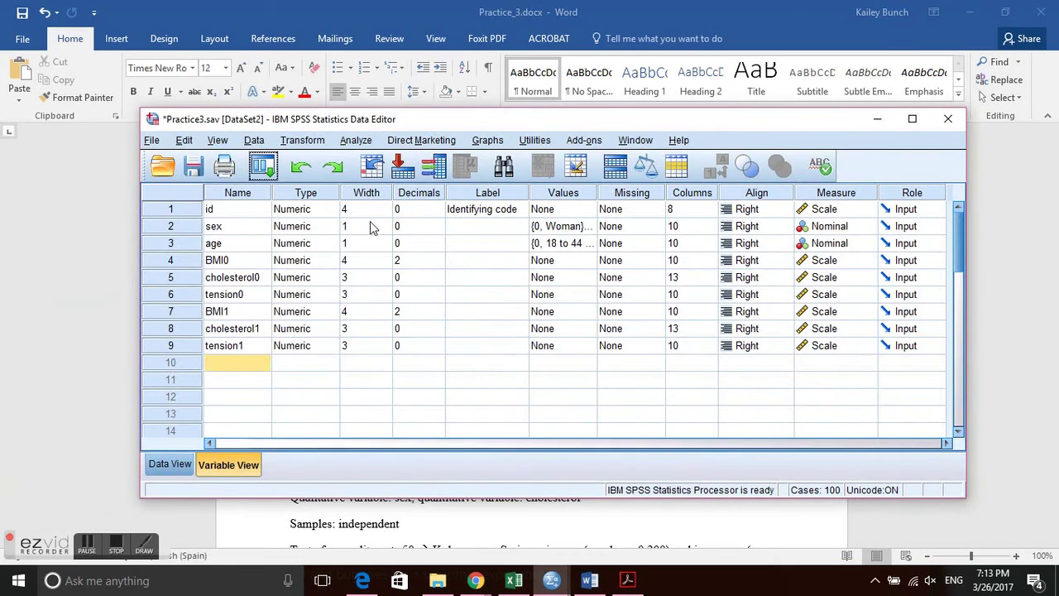
{"action": "left_click", "coordinate": [356, 141]}
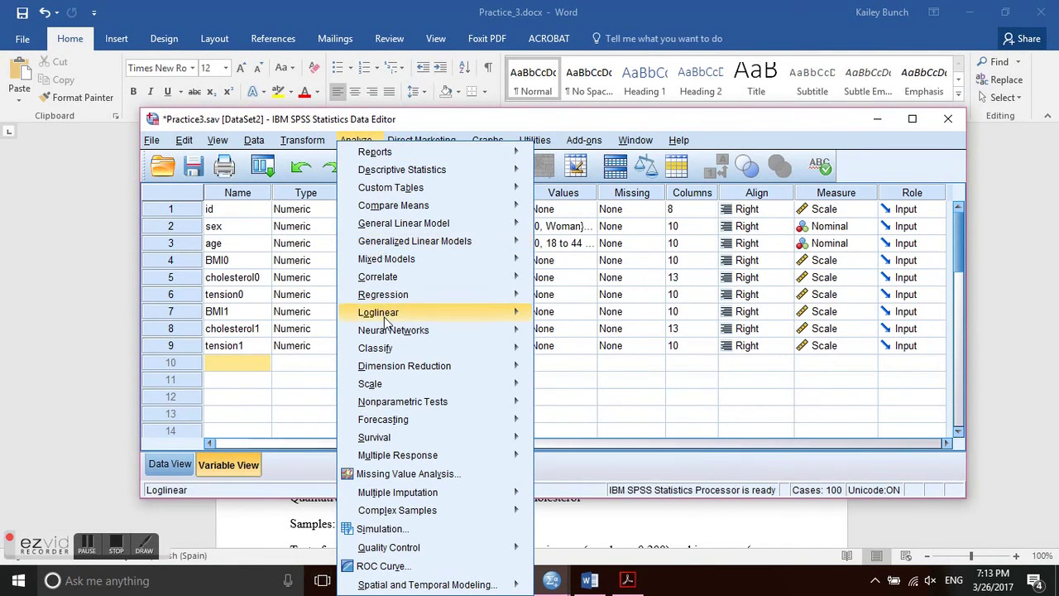
{"action": "mouse_move", "coordinate": [404, 403]}
{"action": "mouse_move", "coordinate": [602, 469]}
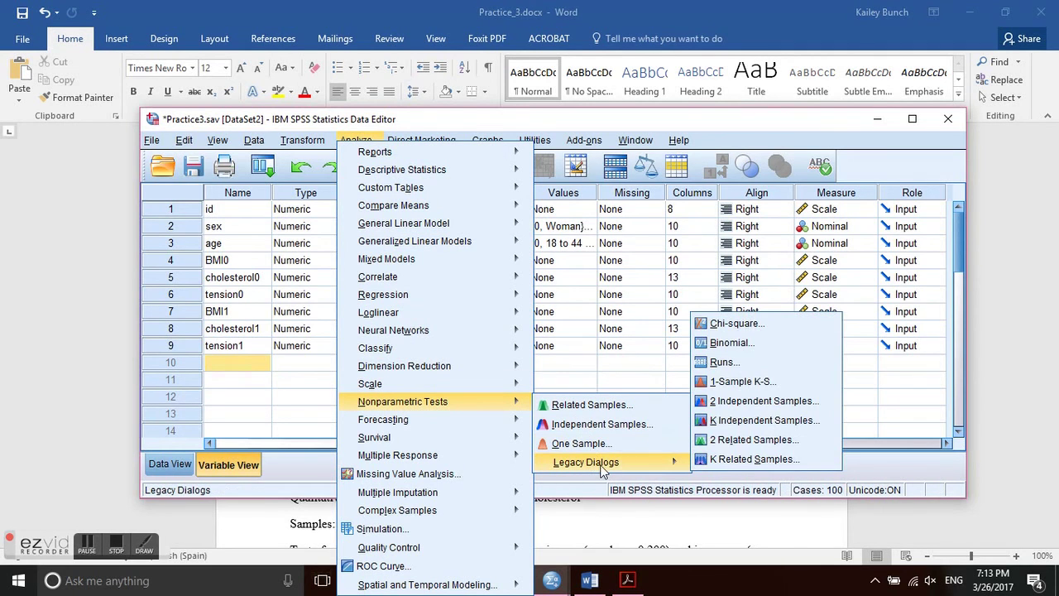
{"action": "left_click", "coordinate": [740, 401]}
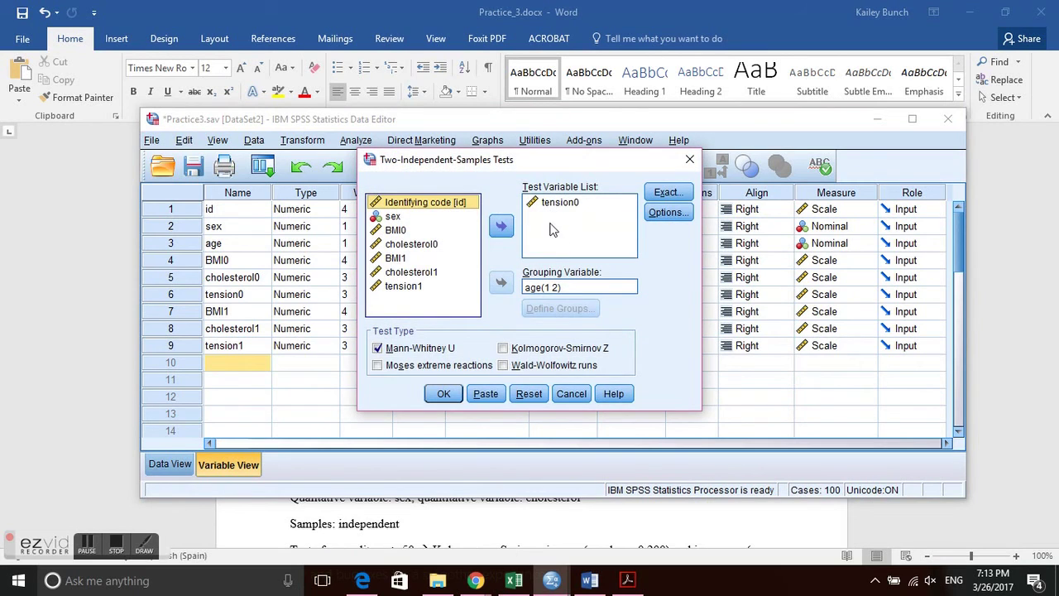
{"action": "left_click", "coordinate": [528, 393]}
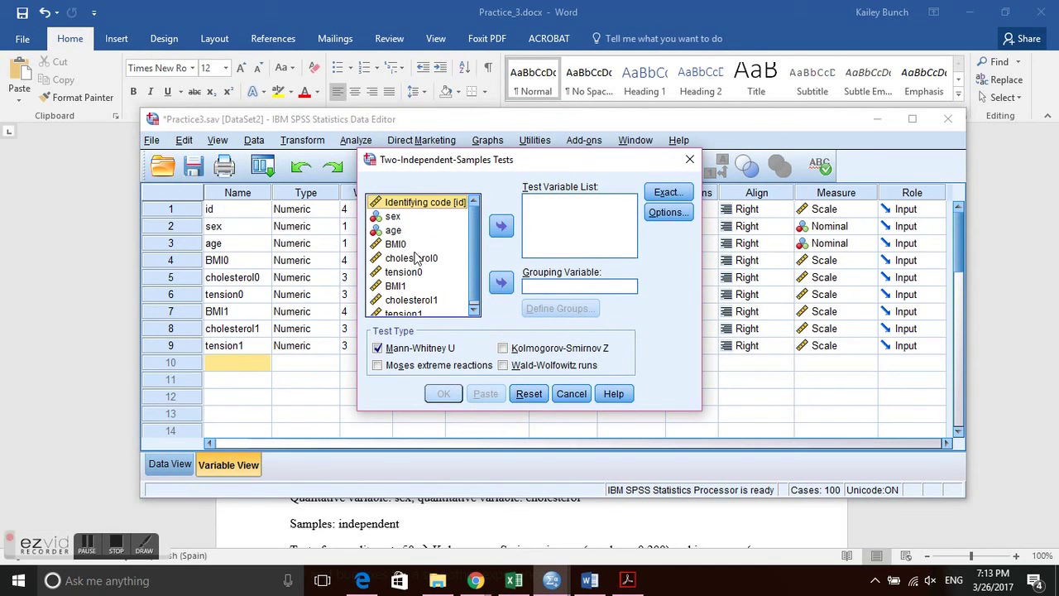
Set cholesterol0 as the test variable and age as the grouping variable
{"action": "left_click", "coordinate": [421, 259]}
{"action": "left_click", "coordinate": [500, 227]}
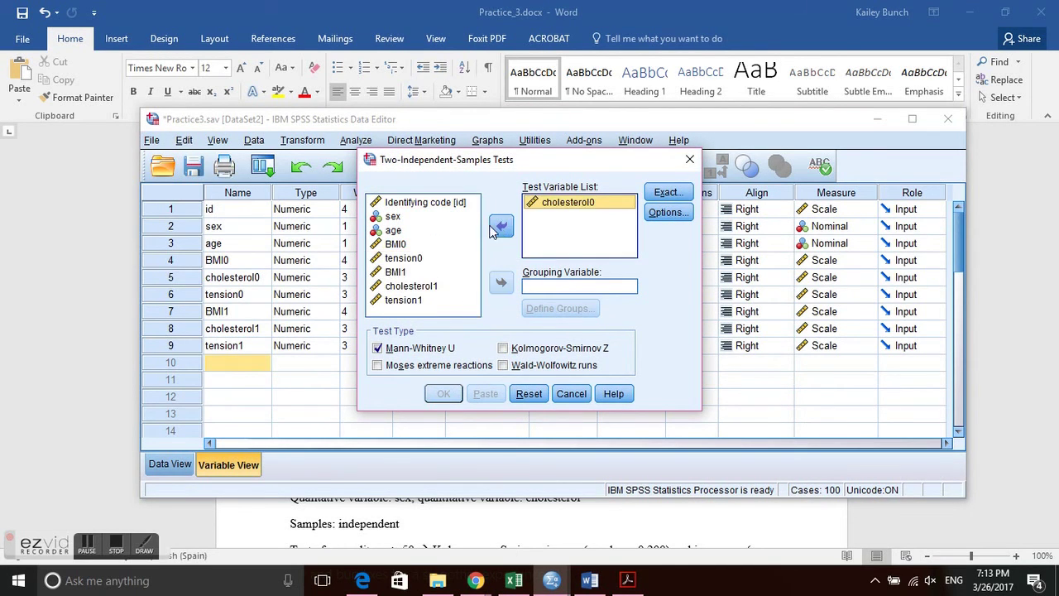
{"action": "left_click", "coordinate": [397, 233]}
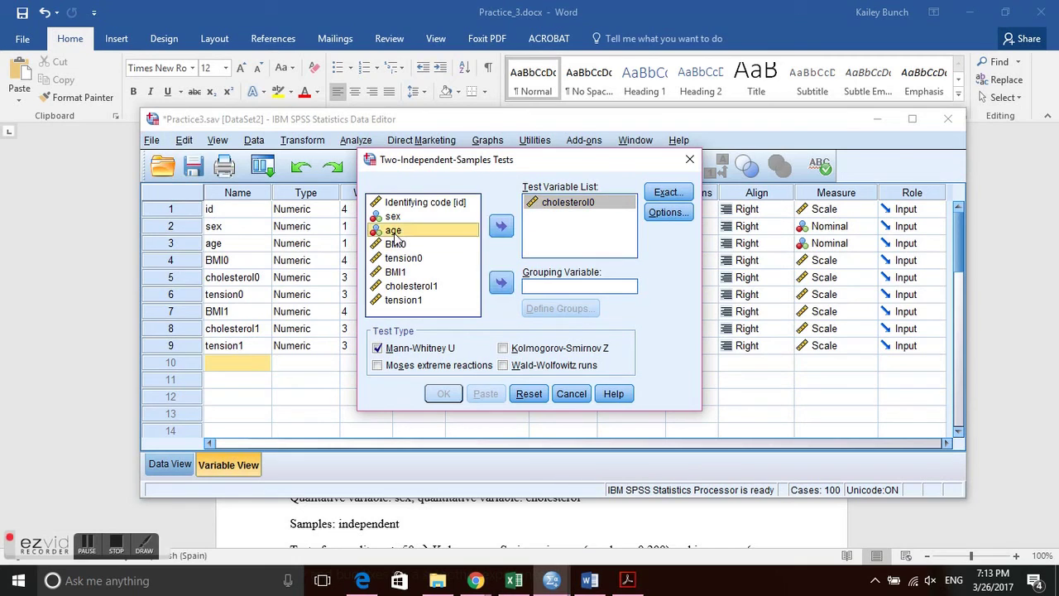
{"action": "left_click", "coordinate": [501, 283]}
Enter age groups 1 and 2, then cancel the test without running it
{"action": "left_click", "coordinate": [545, 306]}
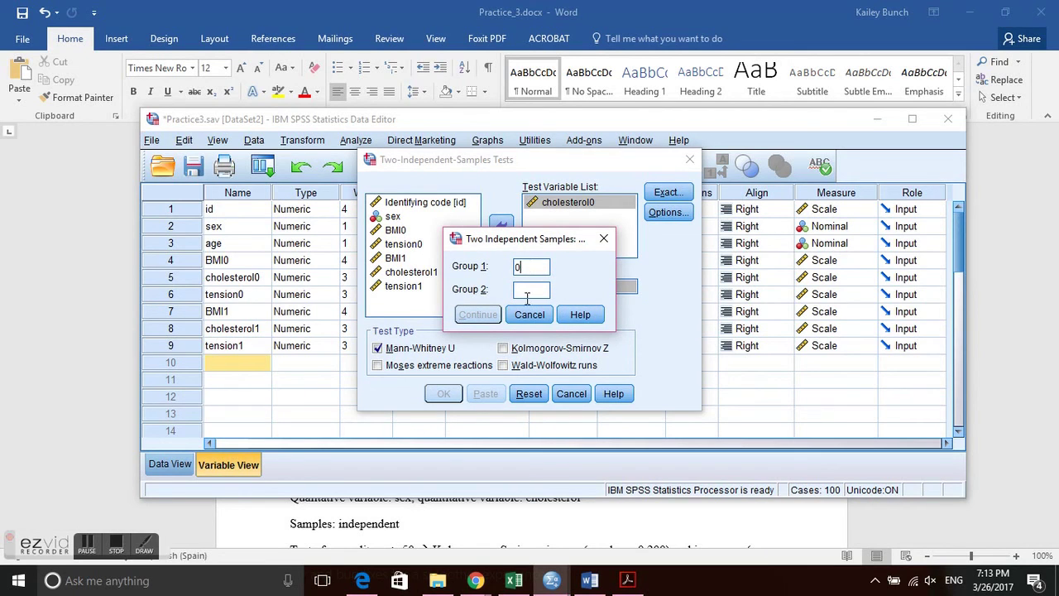
{"action": "type", "text": "1"}
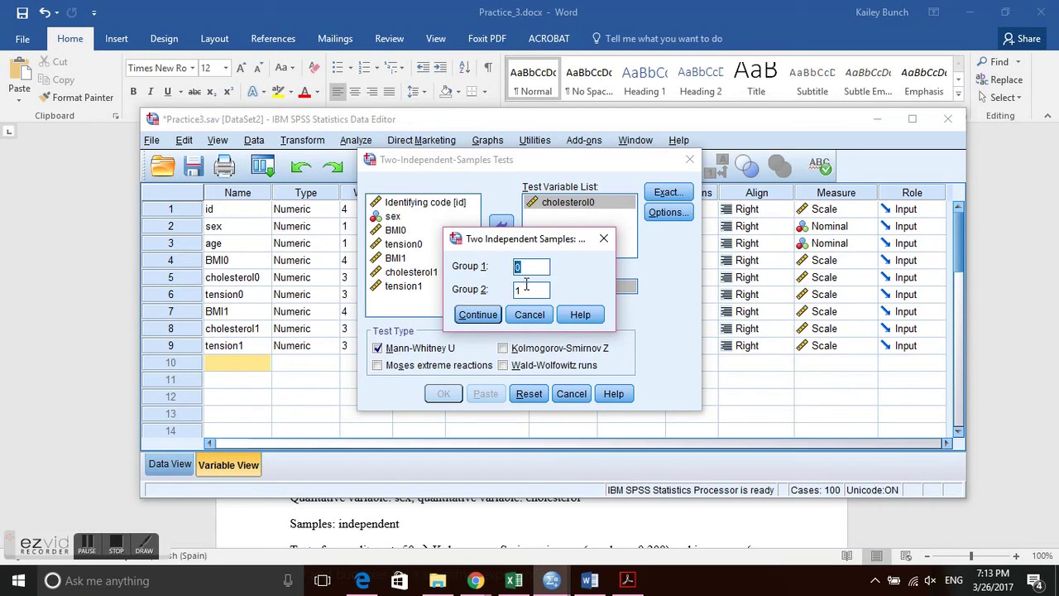
{"action": "key", "text": "BackSpace"}
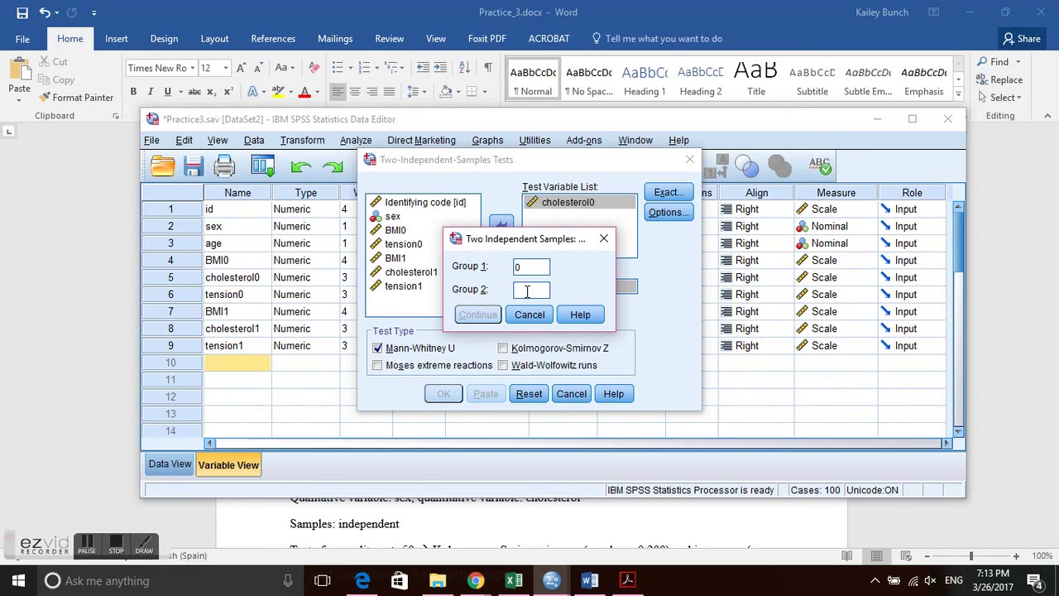
{"action": "type", "text": "2"}
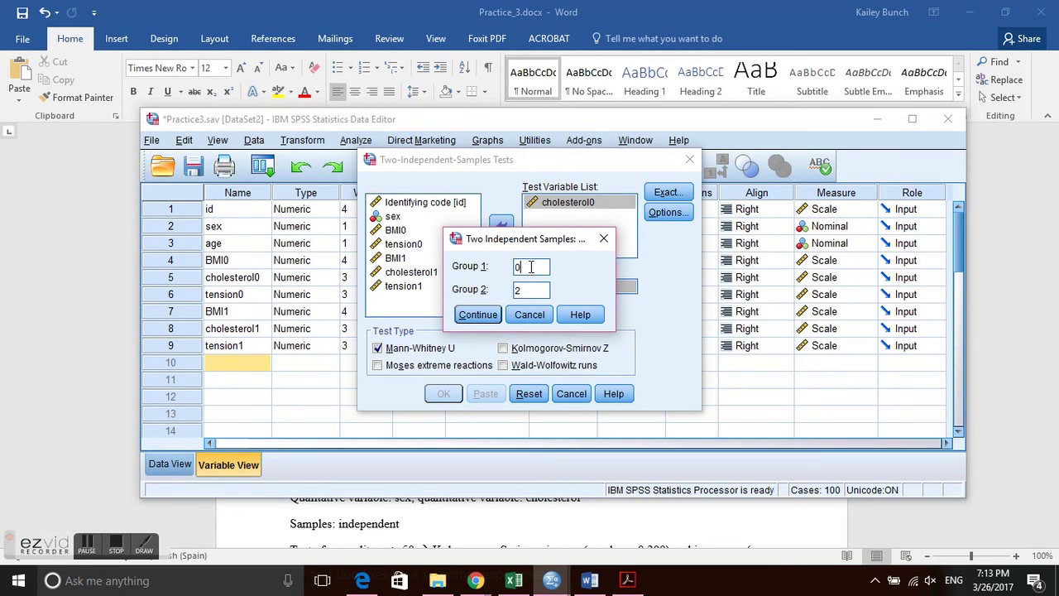
{"action": "left_click", "coordinate": [531, 266]}
{"action": "key", "text": "BackSpace"}
{"action": "type", "text": "1"}
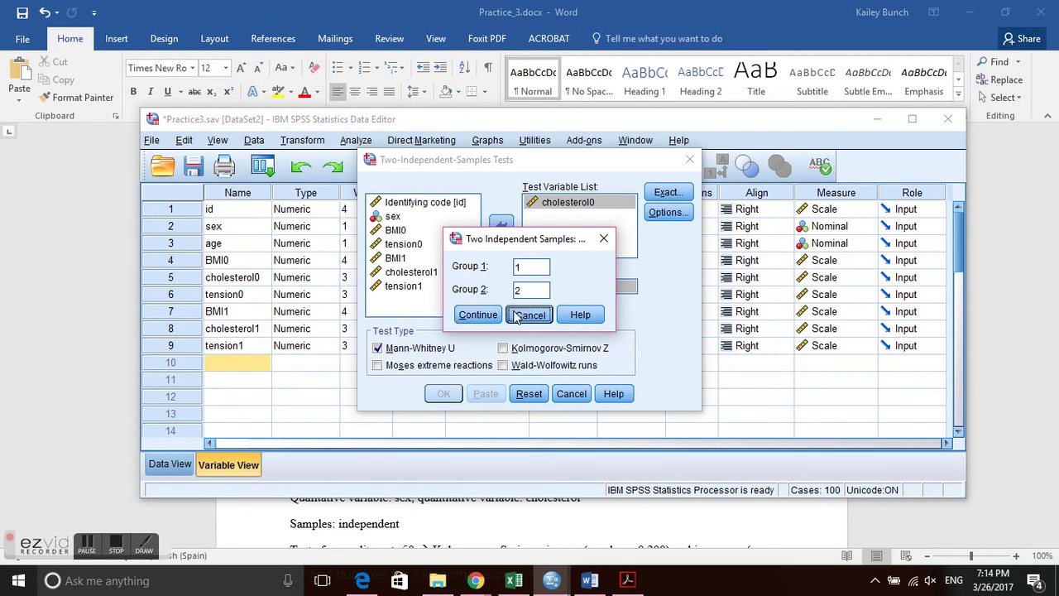
{"action": "left_click", "coordinate": [477, 314]}
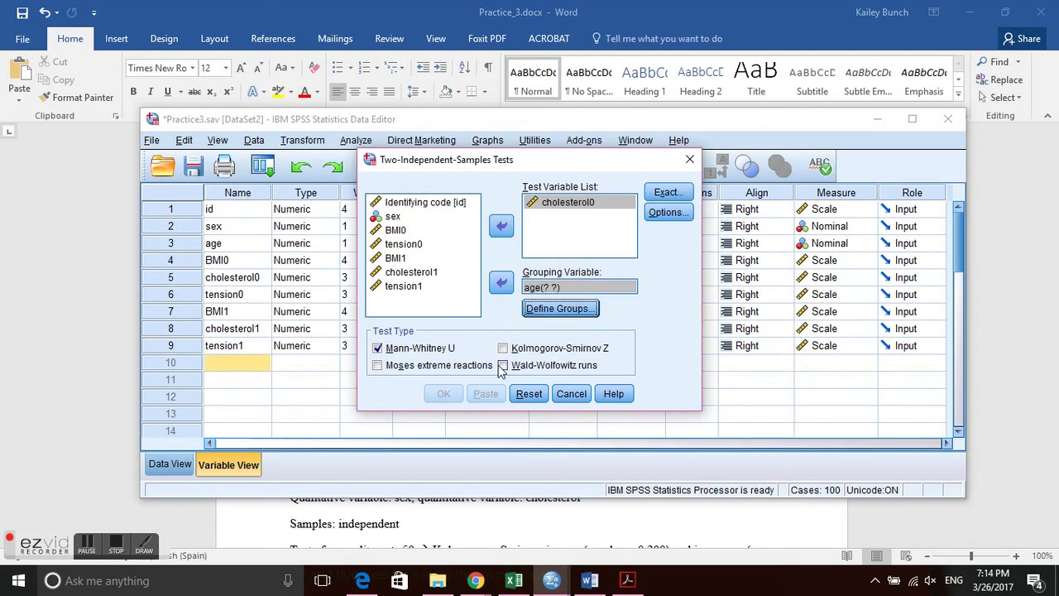
{"action": "left_click", "coordinate": [563, 395]}
Return to Word and scroll down to the page 2 ANOVA results table
{"action": "left_click", "coordinate": [94, 408]}
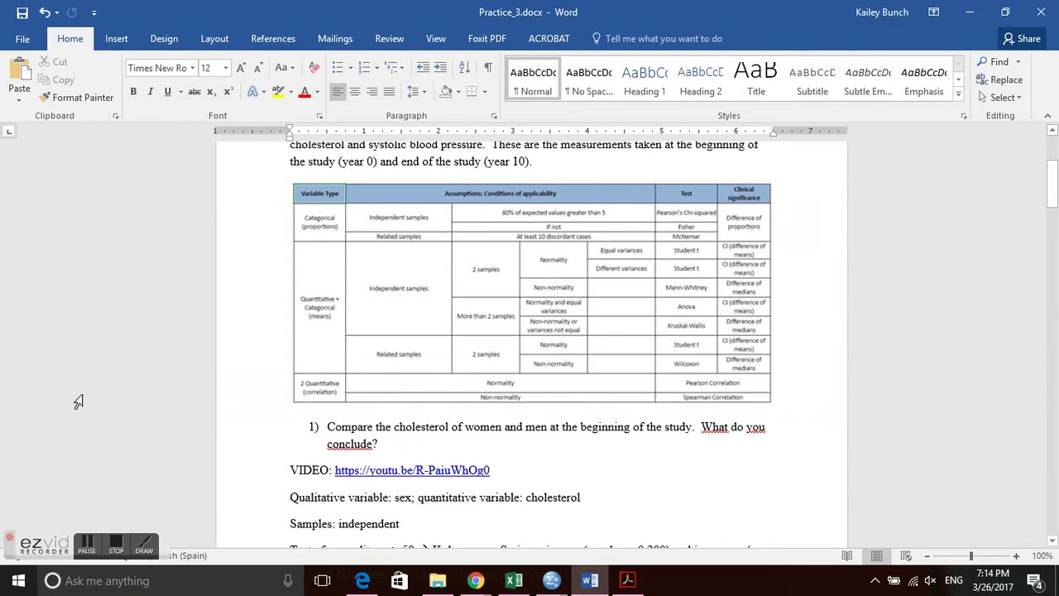
{"action": "left_click_drag", "start_coordinate": [1054, 184], "coordinate": [1054, 302]}
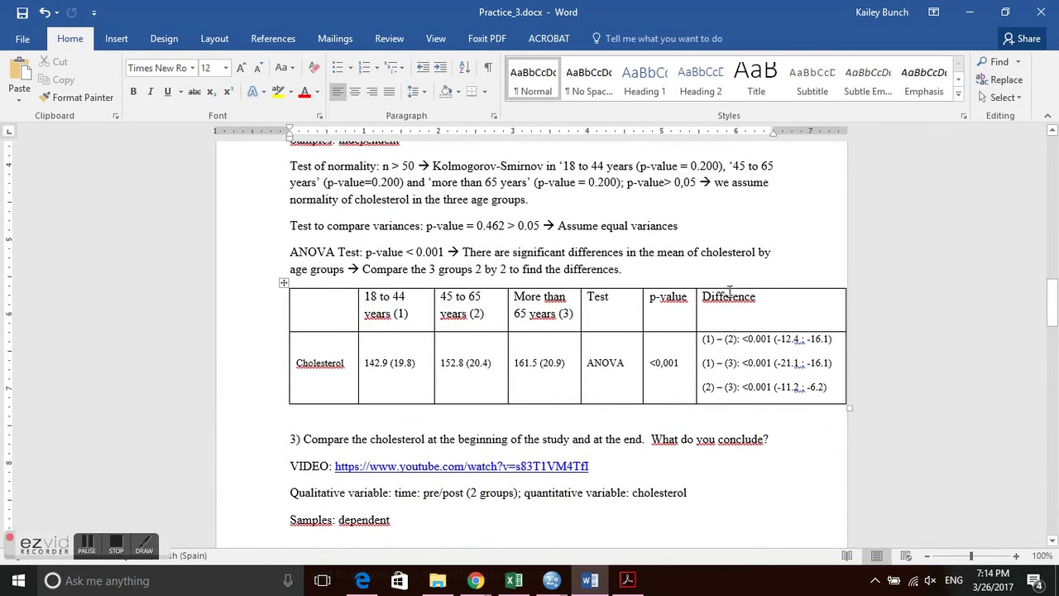